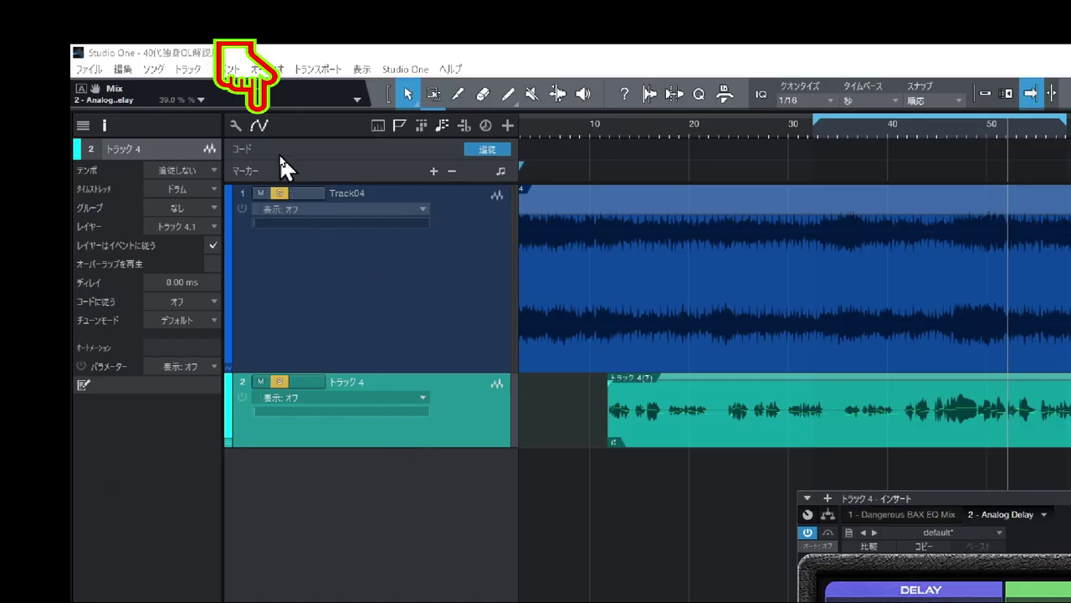
# Increase the height of トラック 4 and show its ボリューム (volume) automation envelope in the arrangement.
pyautogui.click(258, 128)
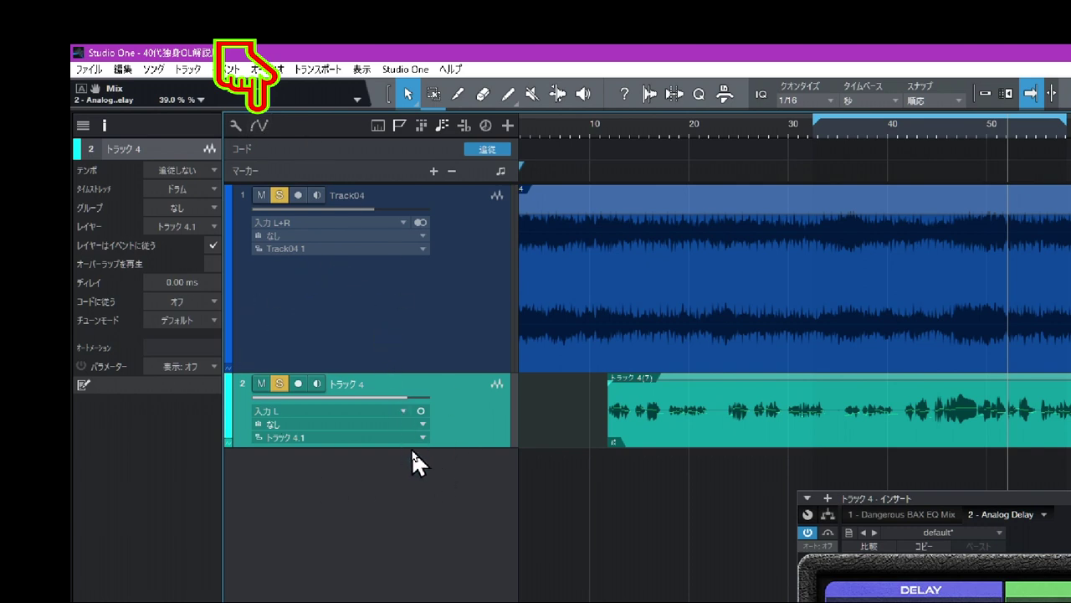
pyautogui.moveTo(411, 445); pyautogui.dragTo(411, 489)
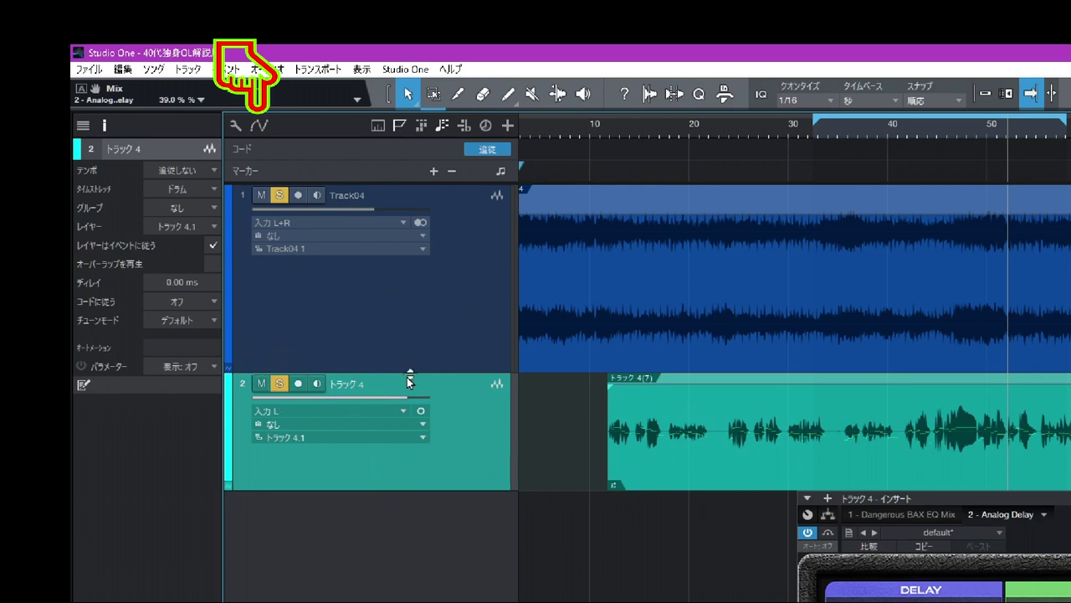
pyautogui.click(259, 126)
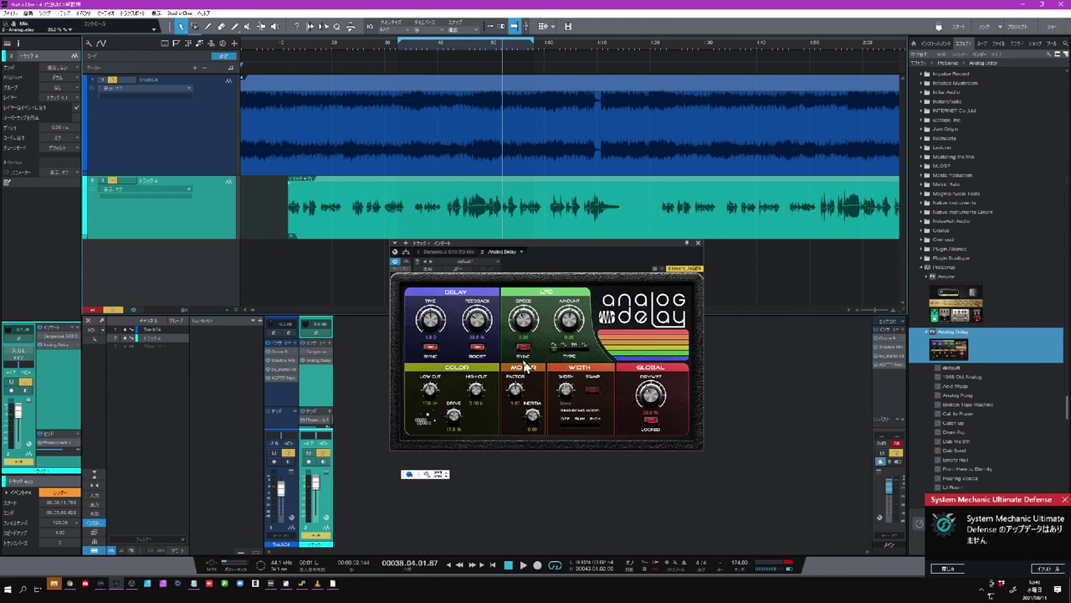
pyautogui.click(188, 189)
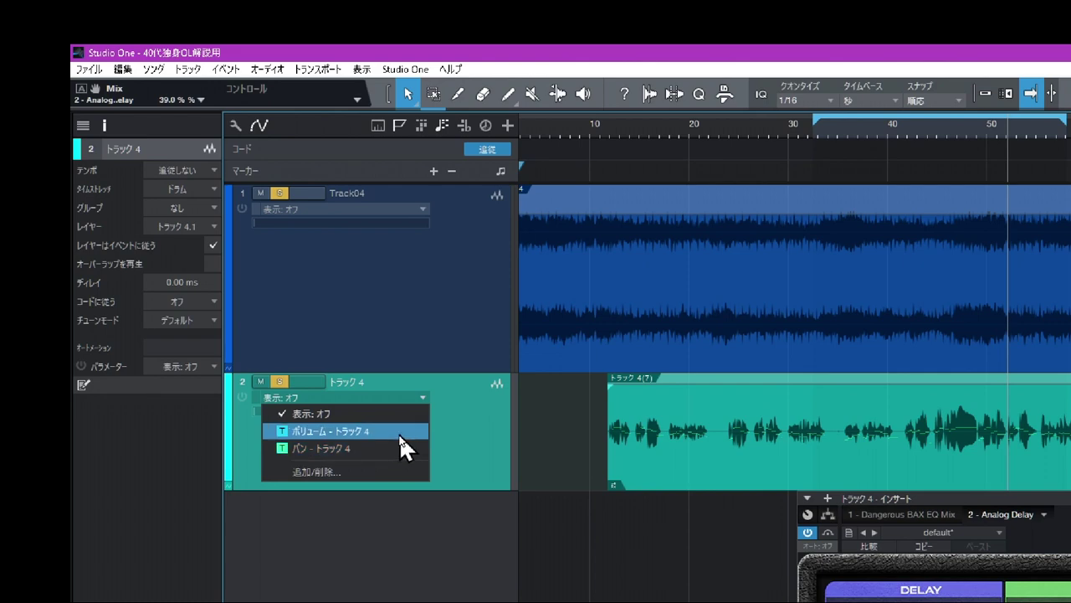
pyautogui.click(448, 425)
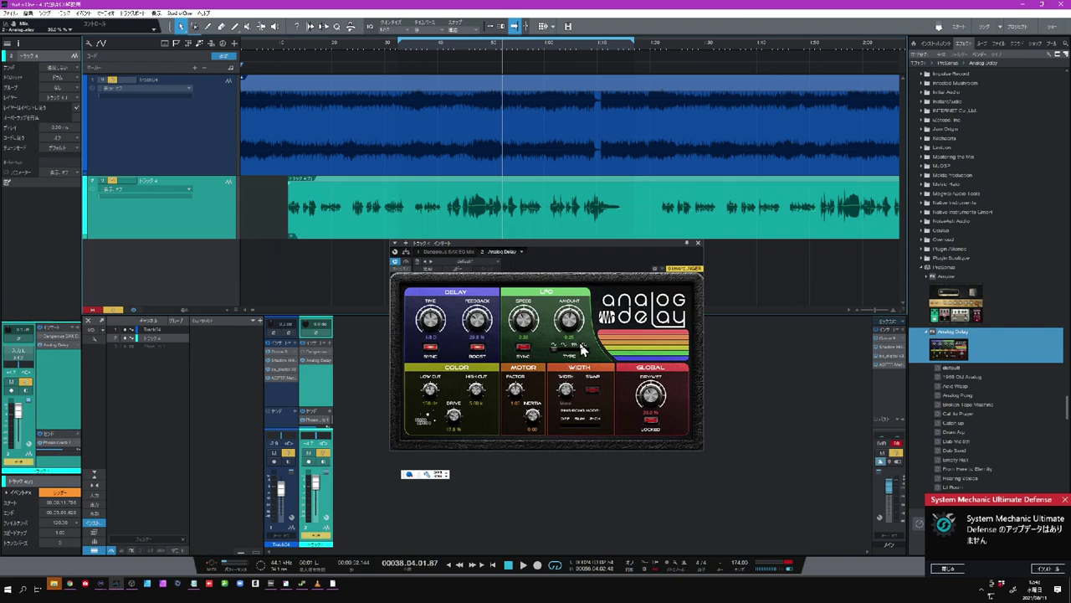
pyautogui.press('a')
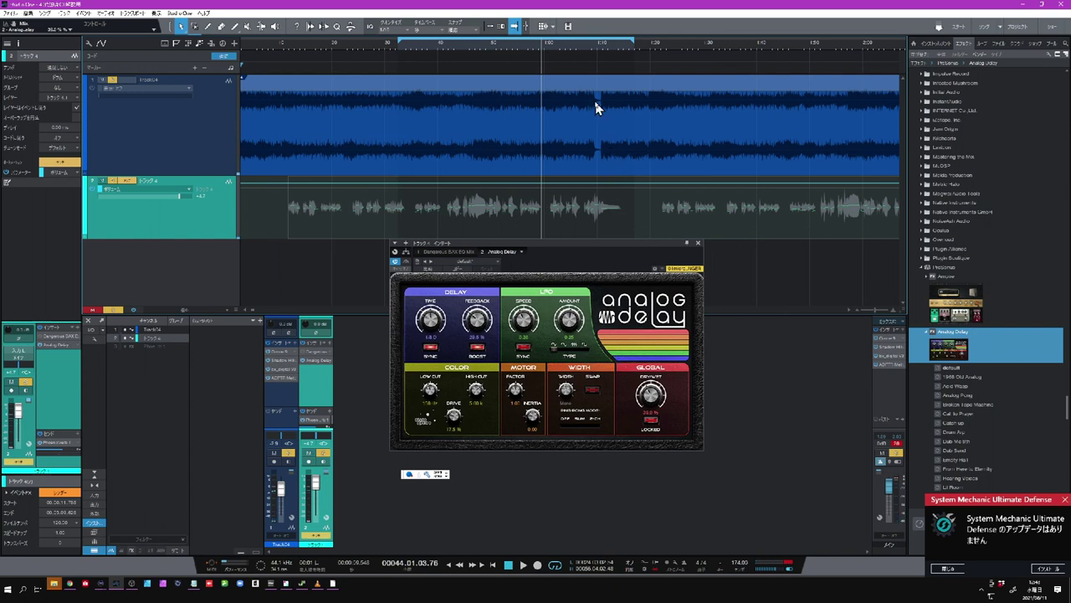
# Play the song from the short break in Track04 at about 1:10 and stop after the end of the vocal phrase.
pyautogui.click(597, 51)
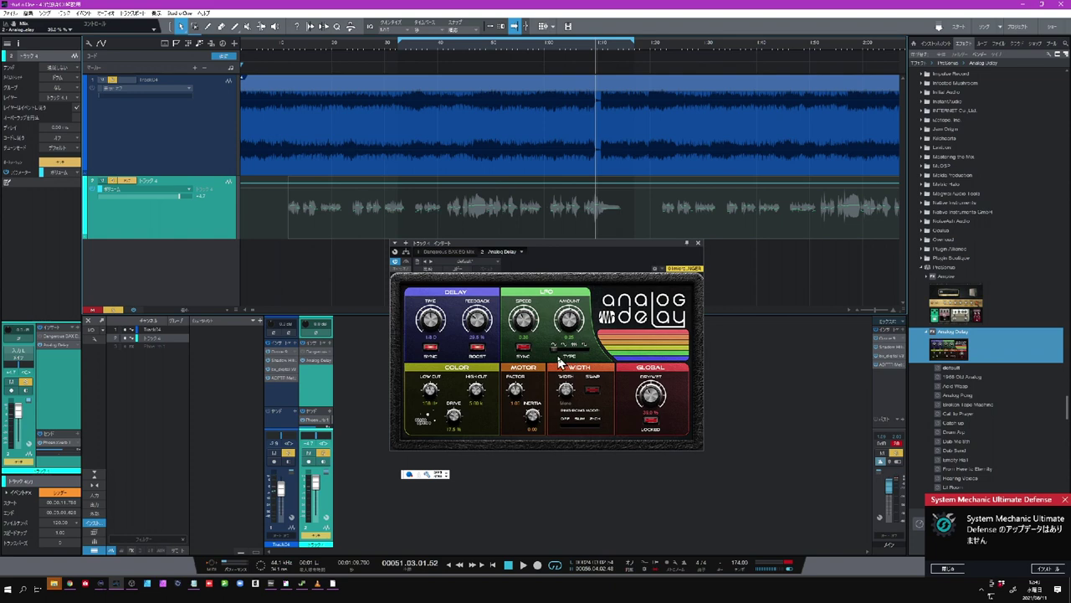
pyautogui.click(523, 565)
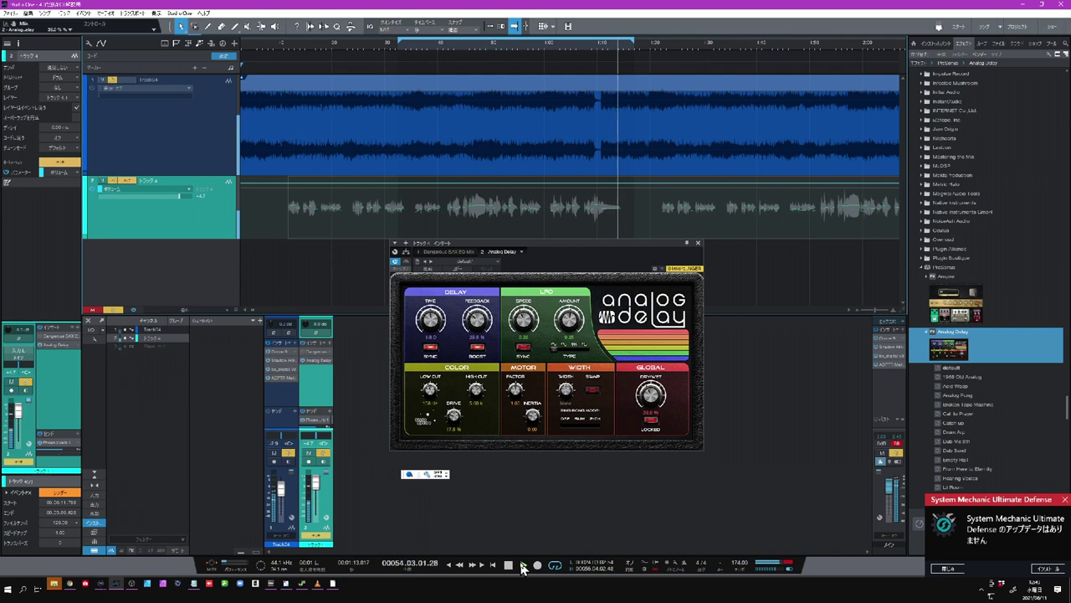
pyautogui.press('space')
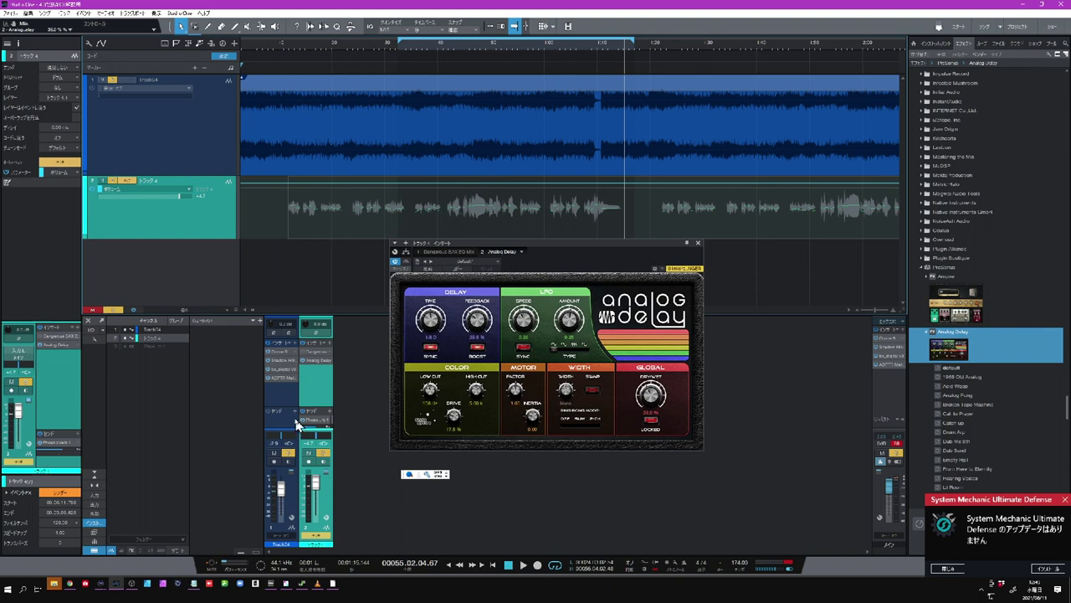
# Bypass the Analog Delay insert on トラック 4 and set its Dry/Wet mix to 47.5 %.
pyautogui.click(318, 360)
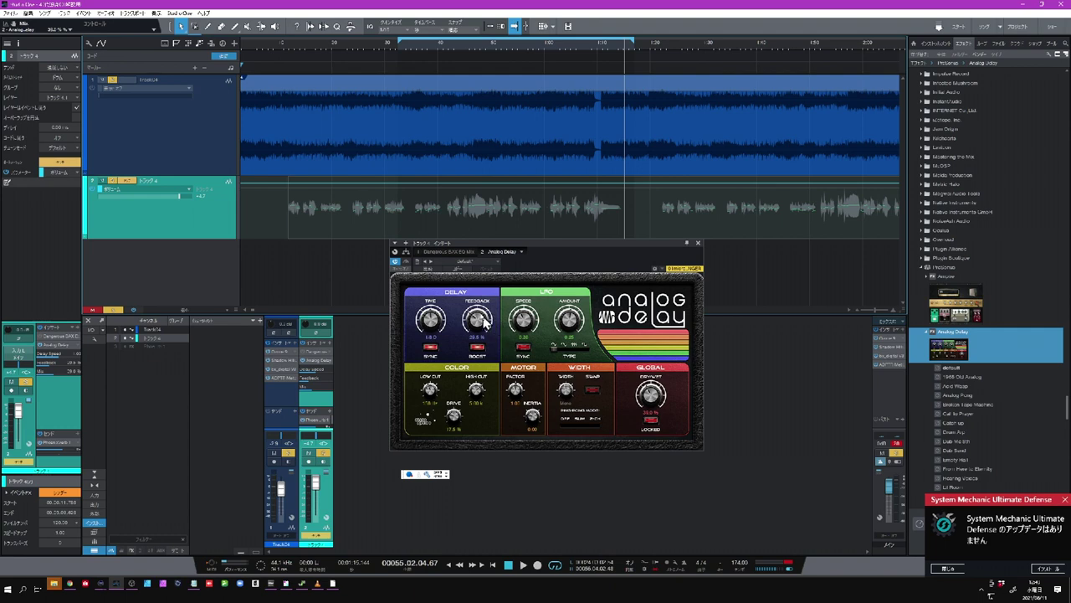
pyautogui.click(407, 263)
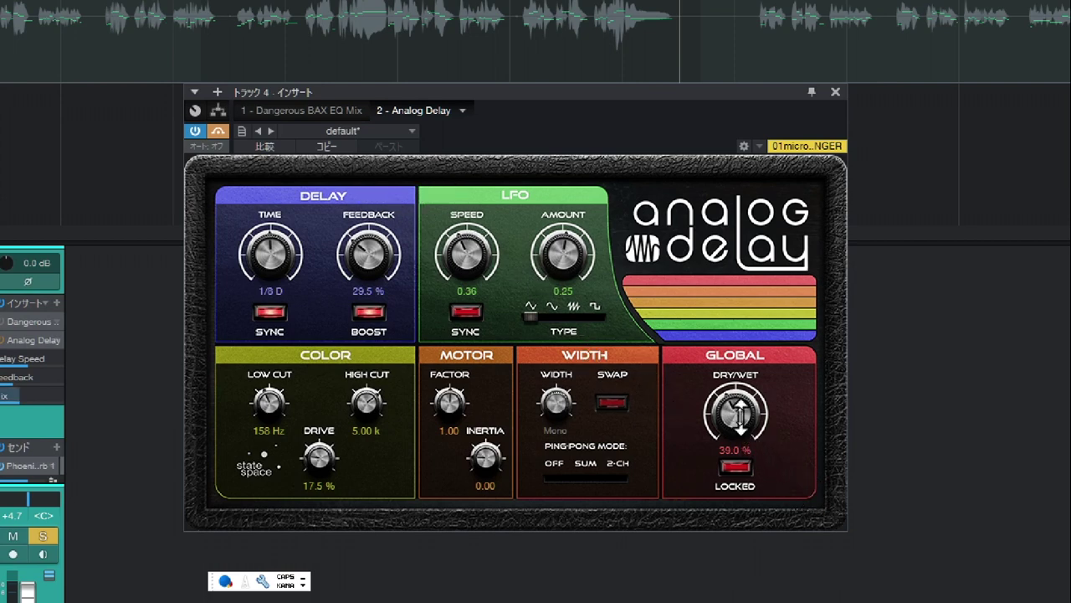
pyautogui.moveTo(736, 410)
pyautogui.mouseDown()
pyautogui.moveTo(764, 373)
pyautogui.moveTo(734, 413)
pyautogui.mouseUp()
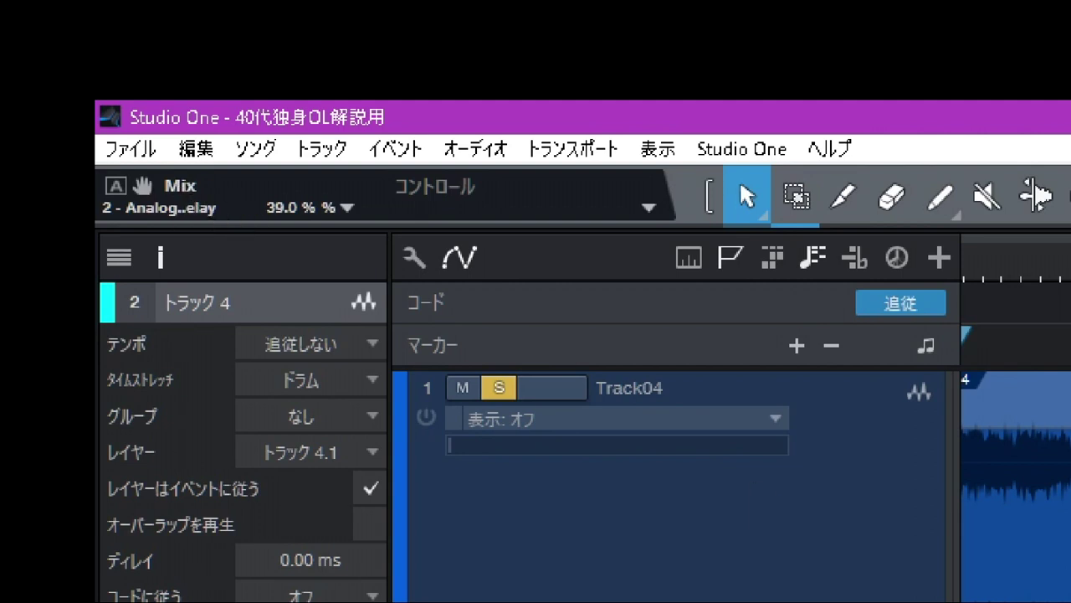
pyautogui.moveTo(651, 396); pyautogui.dragTo(652, 381)
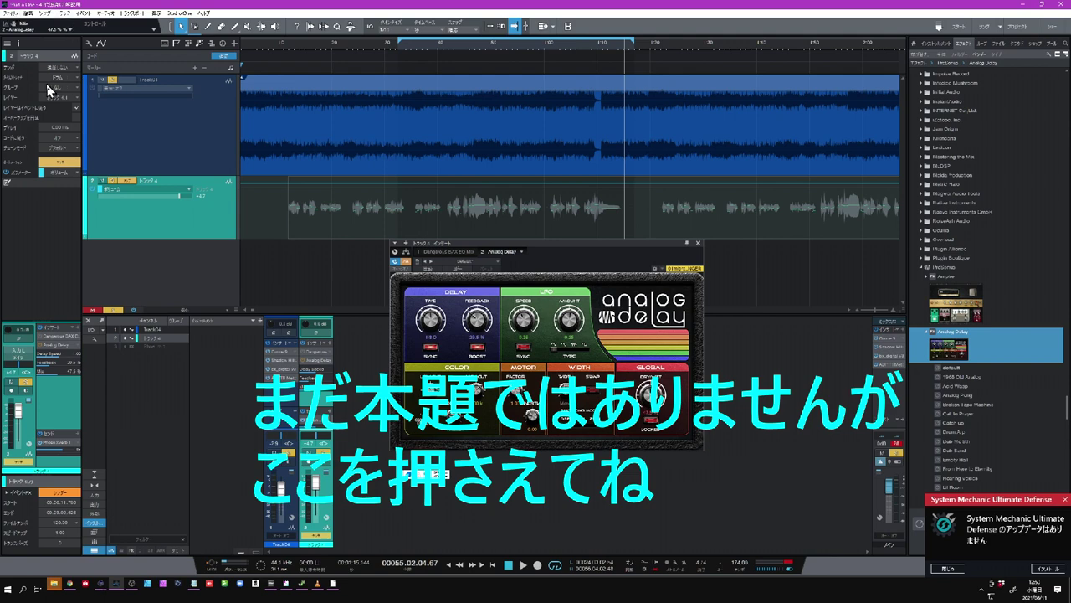
# Add the Bypass parameter of the 2 - Analog Delay insert to トラック 4's list of automation parameters.
pyautogui.click(190, 189)
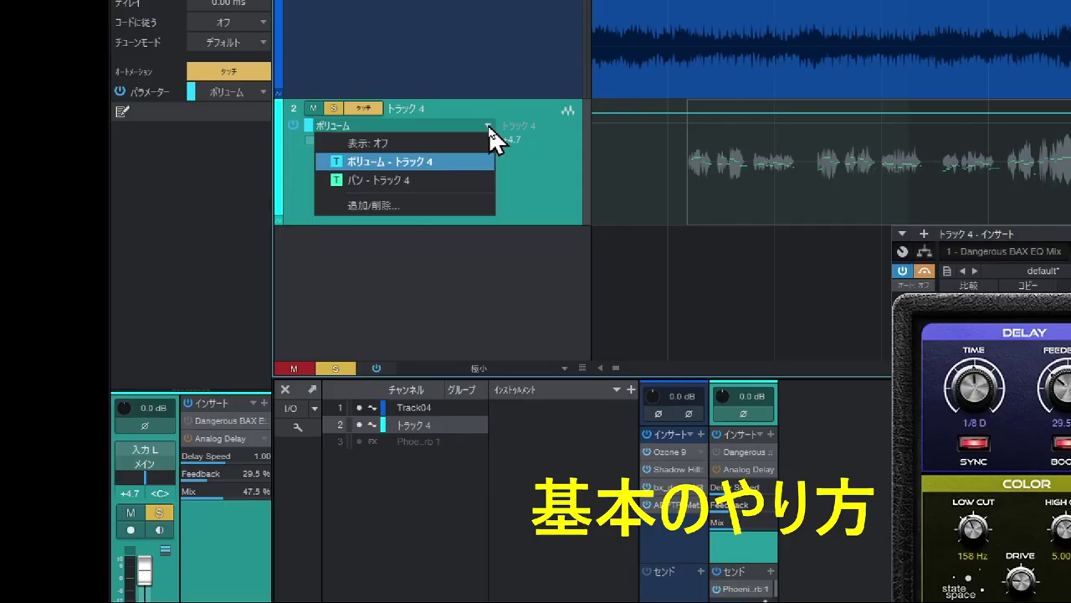
pyautogui.click(444, 204)
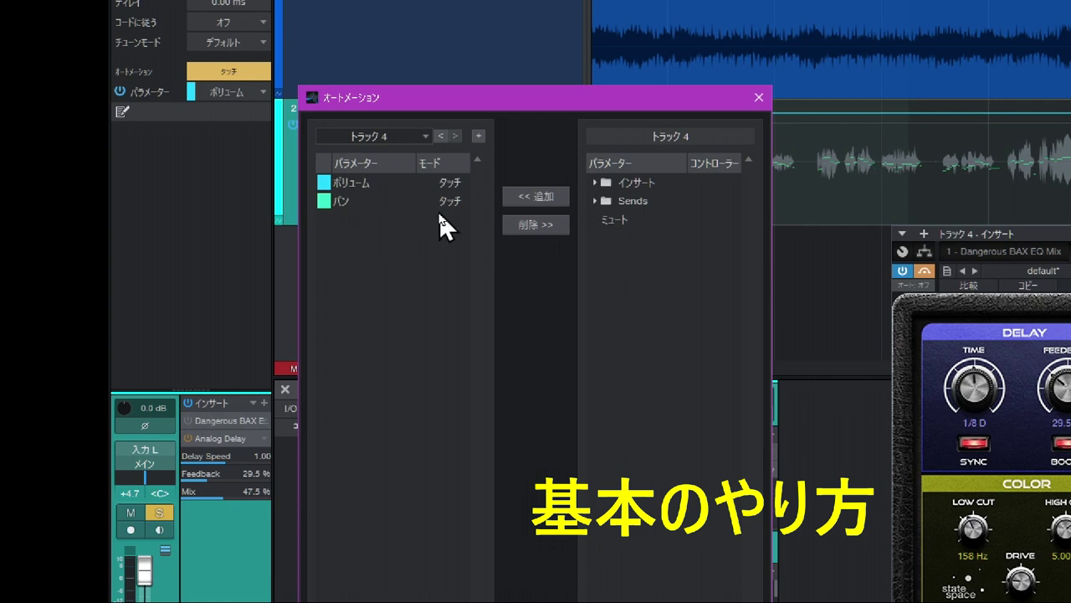
pyautogui.click(592, 181)
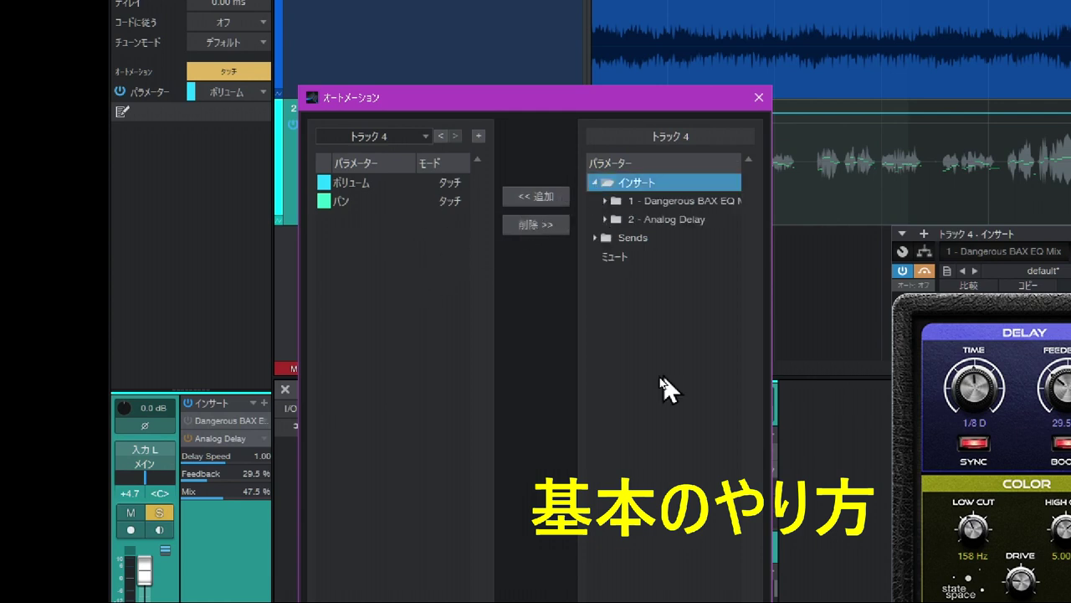
pyautogui.click(604, 219)
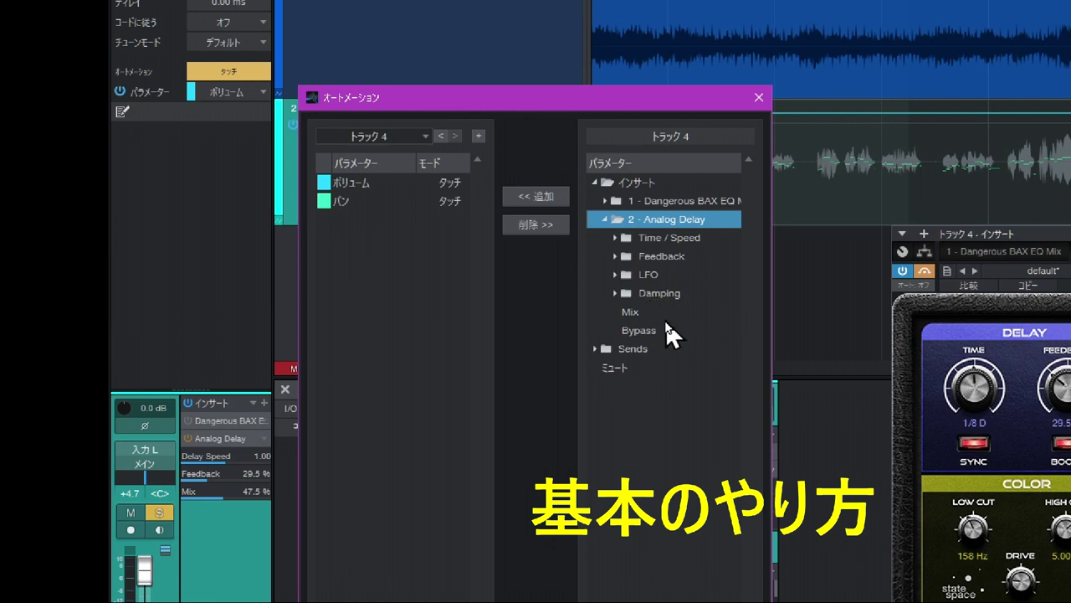
pyautogui.click(634, 313)
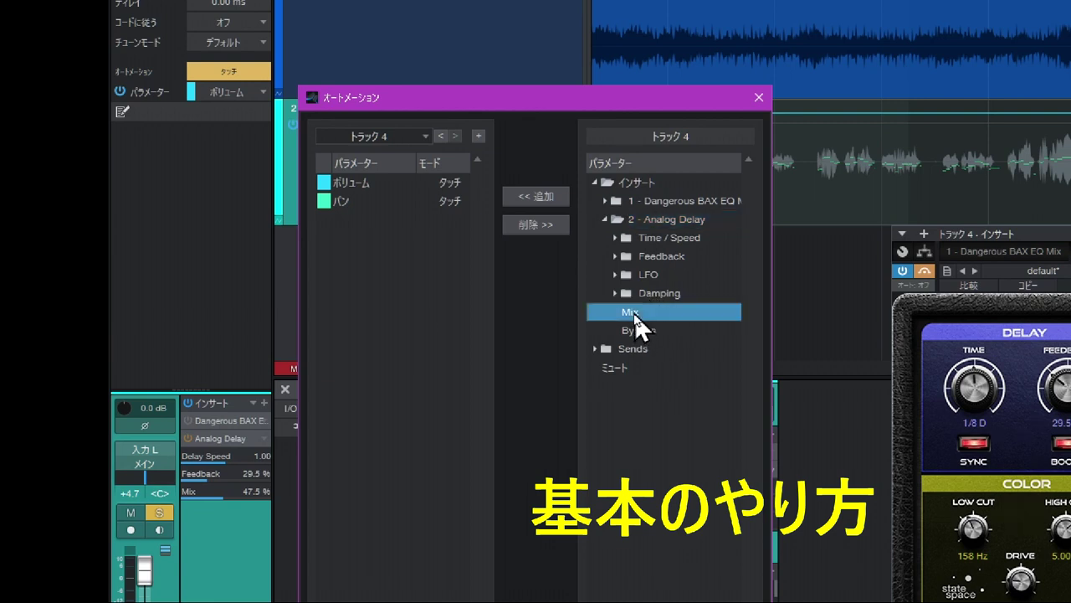
pyautogui.click(638, 331)
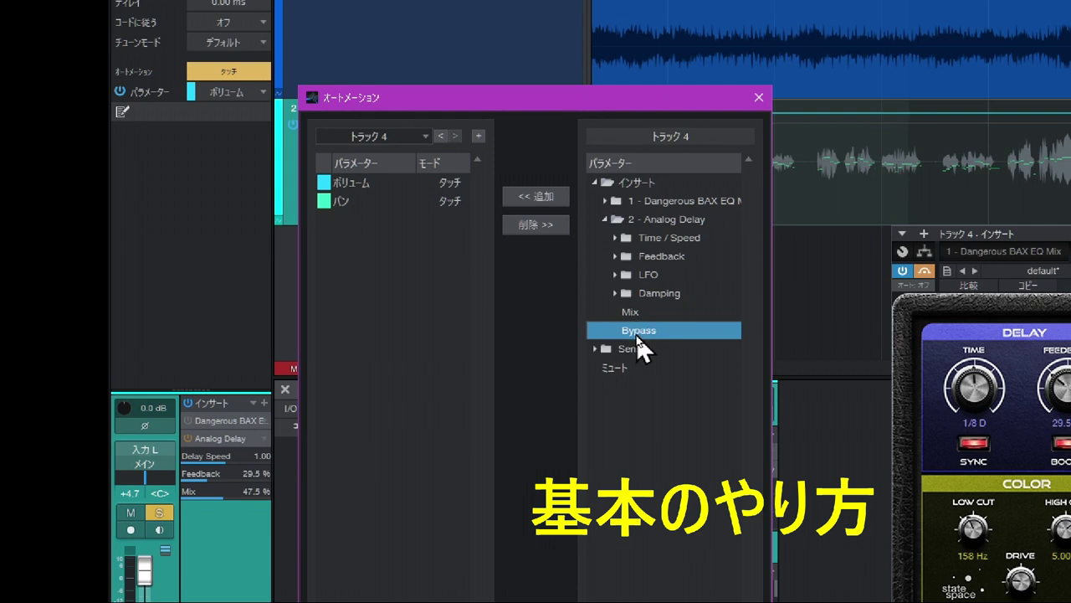
pyautogui.click(549, 199)
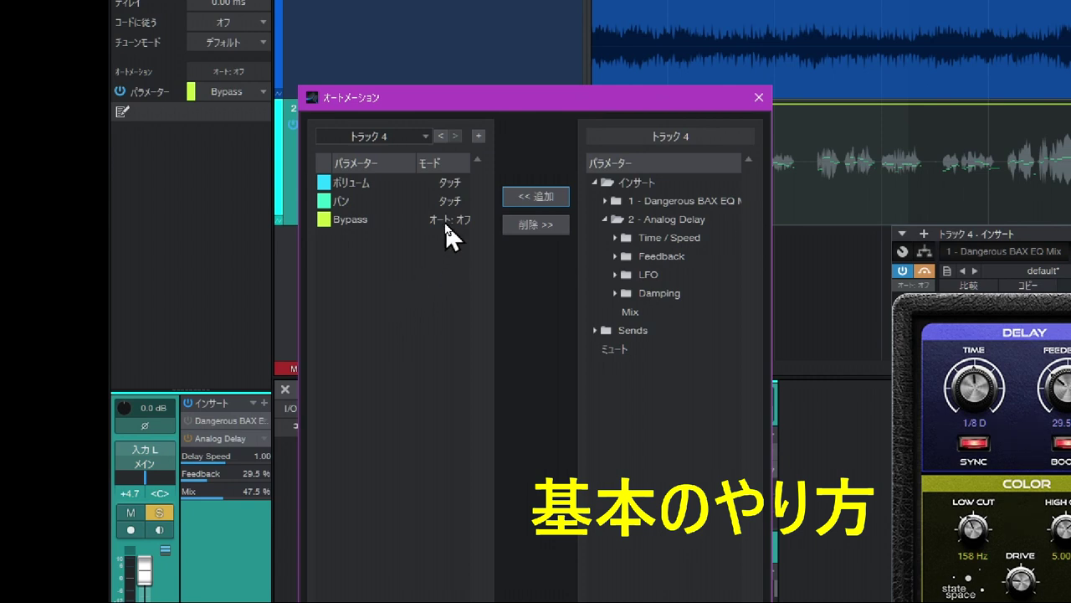
# Remove the Bypass parameter from トラック 4's automation list and close the automation dialog.
pyautogui.click(617, 238)
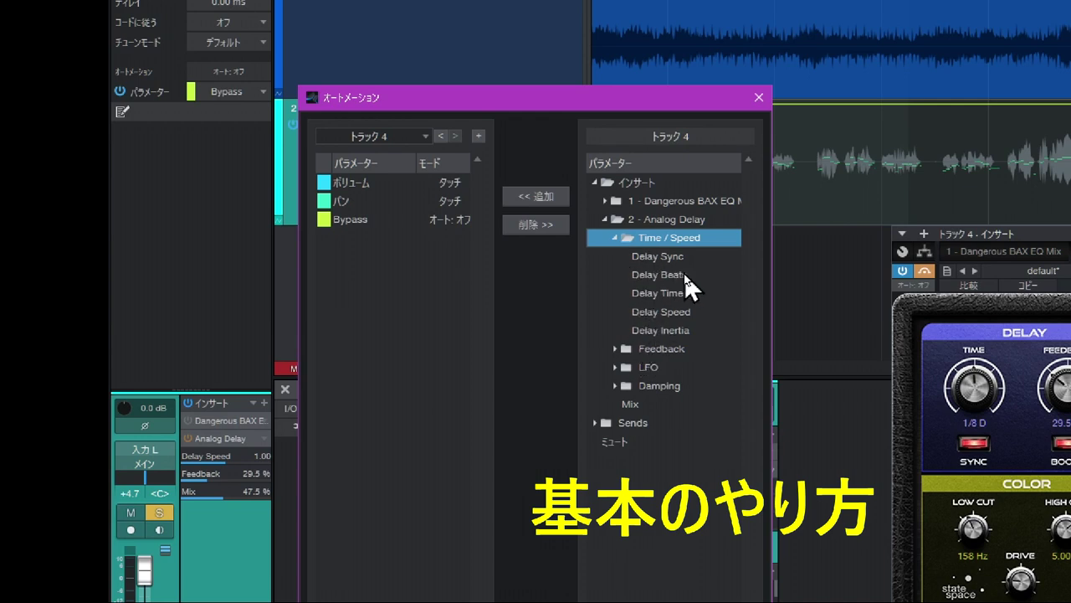
pyautogui.click(613, 238)
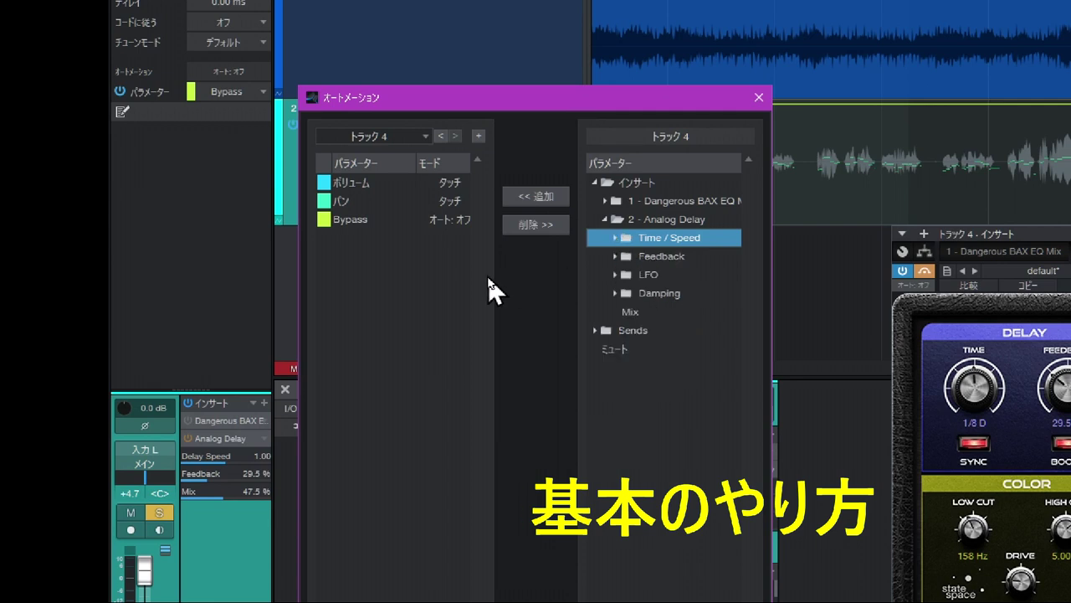
pyautogui.click(431, 219)
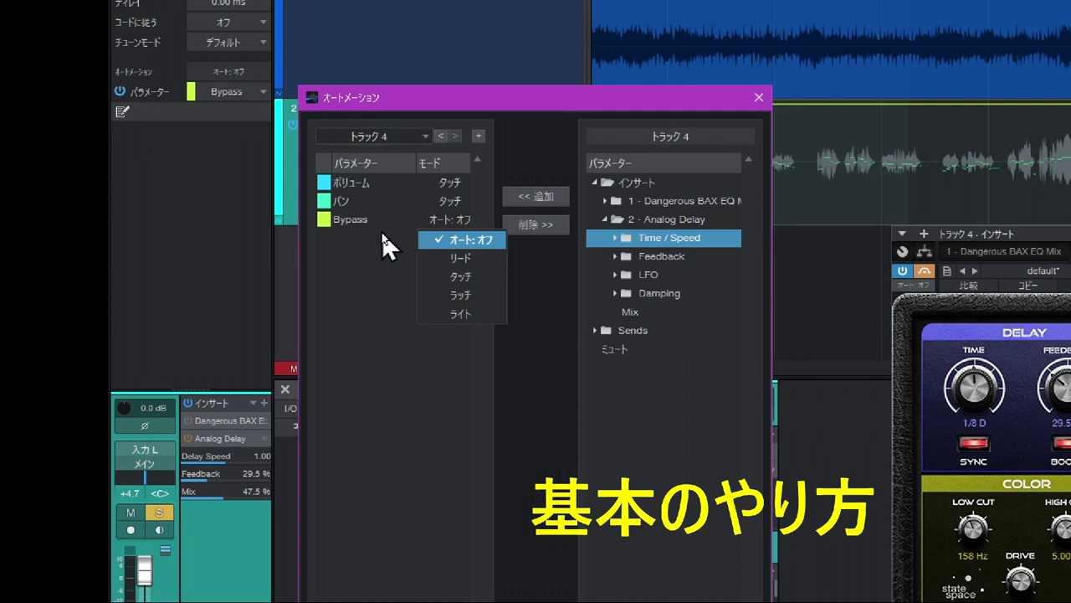
pyautogui.click(361, 226)
pyautogui.click(360, 224)
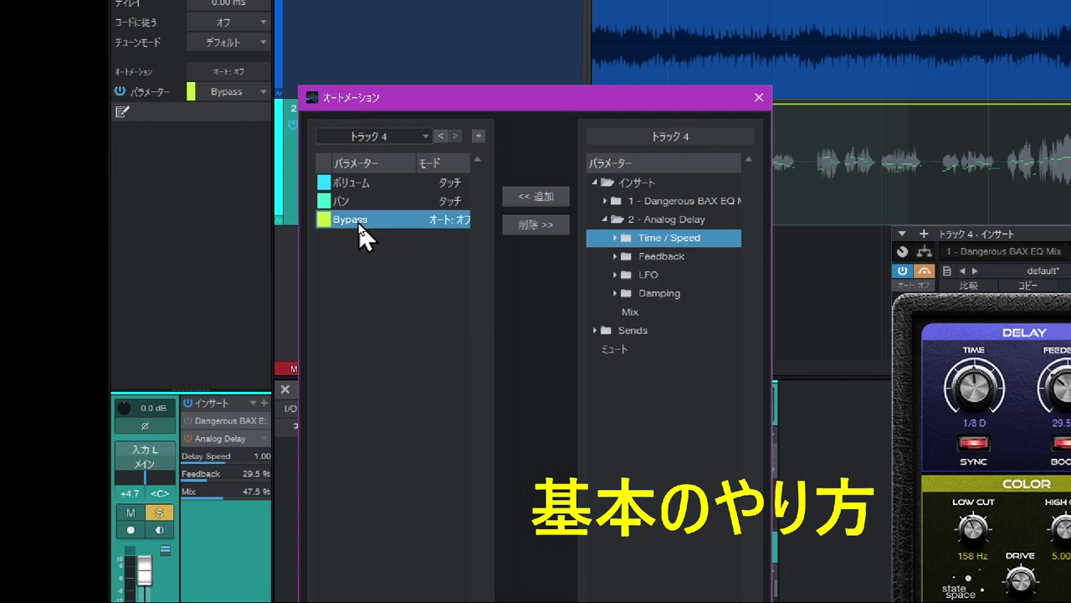
pyautogui.click(548, 233)
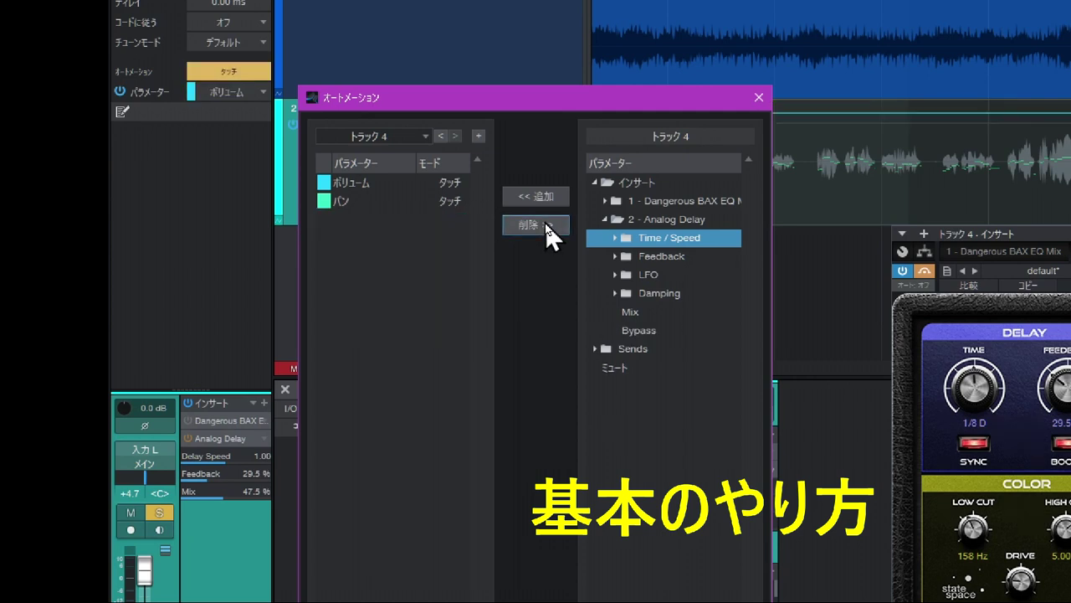
pyautogui.click(759, 97)
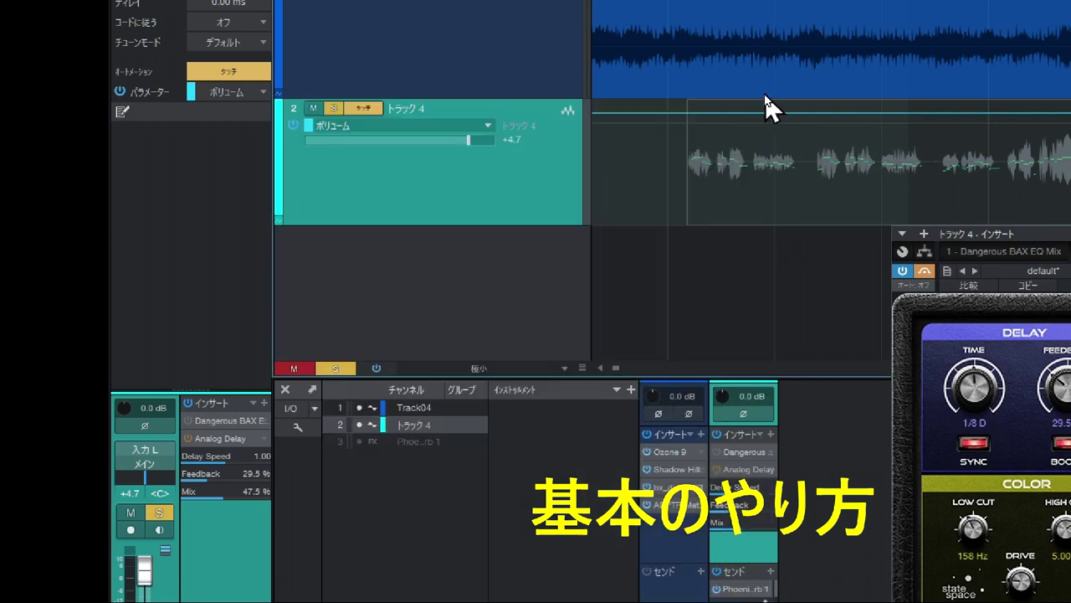
pyautogui.click(486, 125)
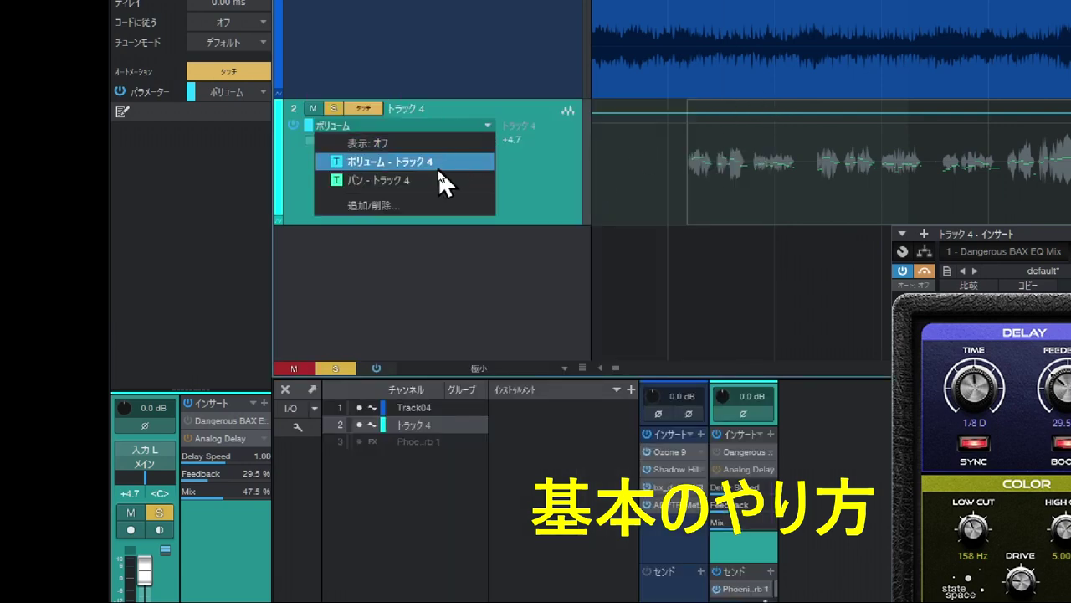
pyautogui.click(519, 179)
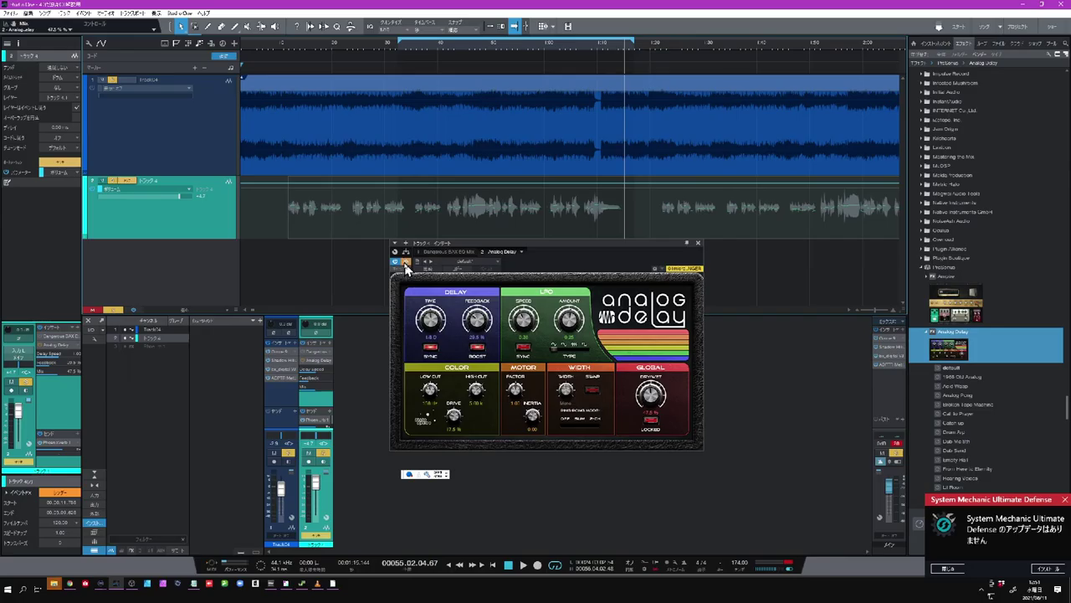
# Create a Bypass automation envelope on トラック 4 directly from Analog Delay's bypass control, using the touched-parameter display.
pyautogui.click(406, 263)
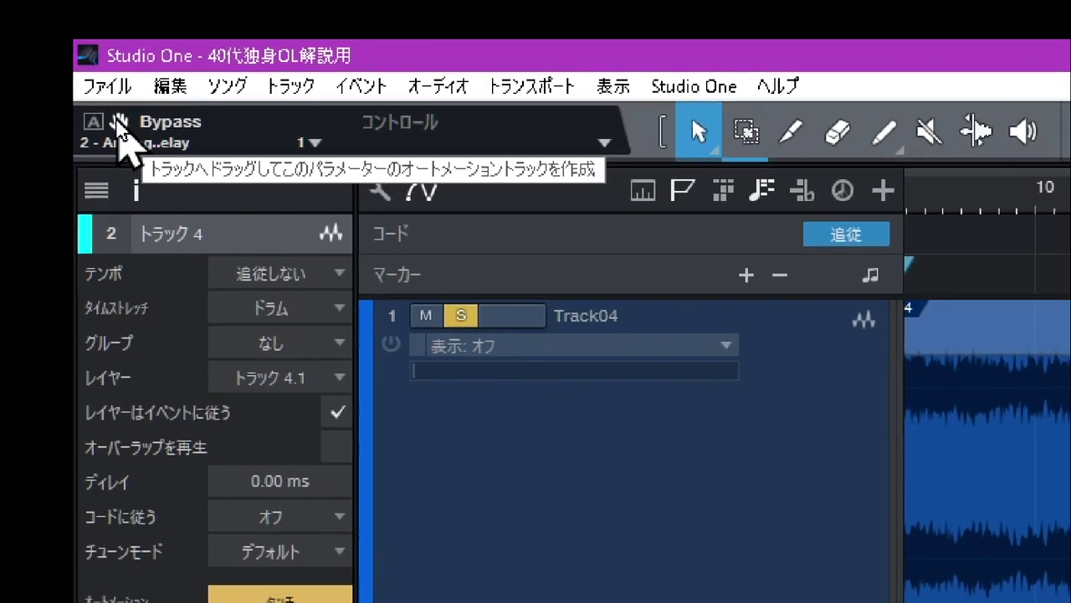
pyautogui.moveTo(119, 127); pyautogui.dragTo(1055, 490)
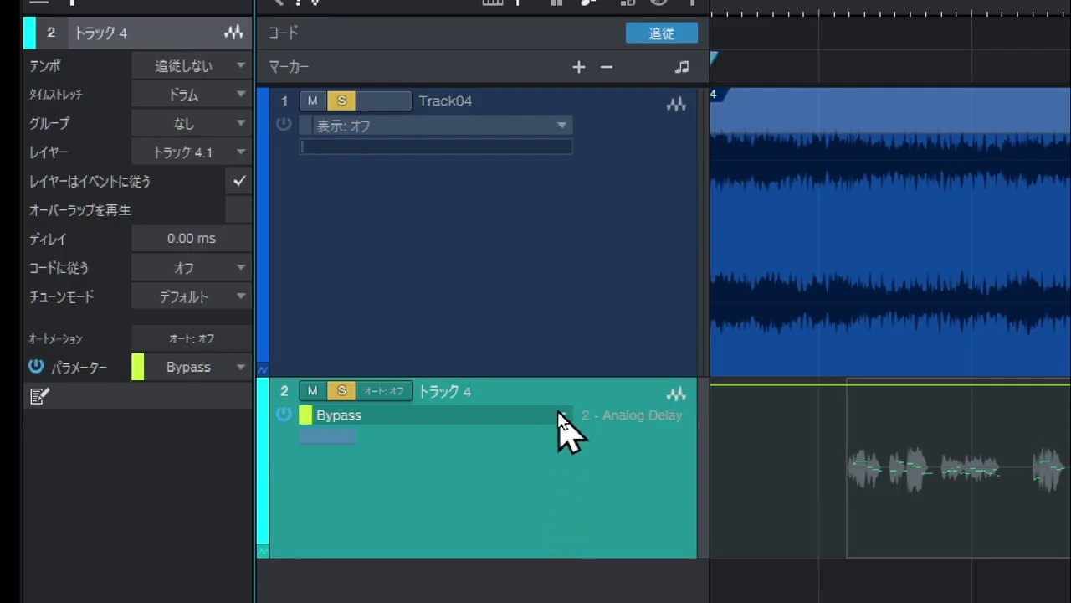
pyautogui.click(189, 188)
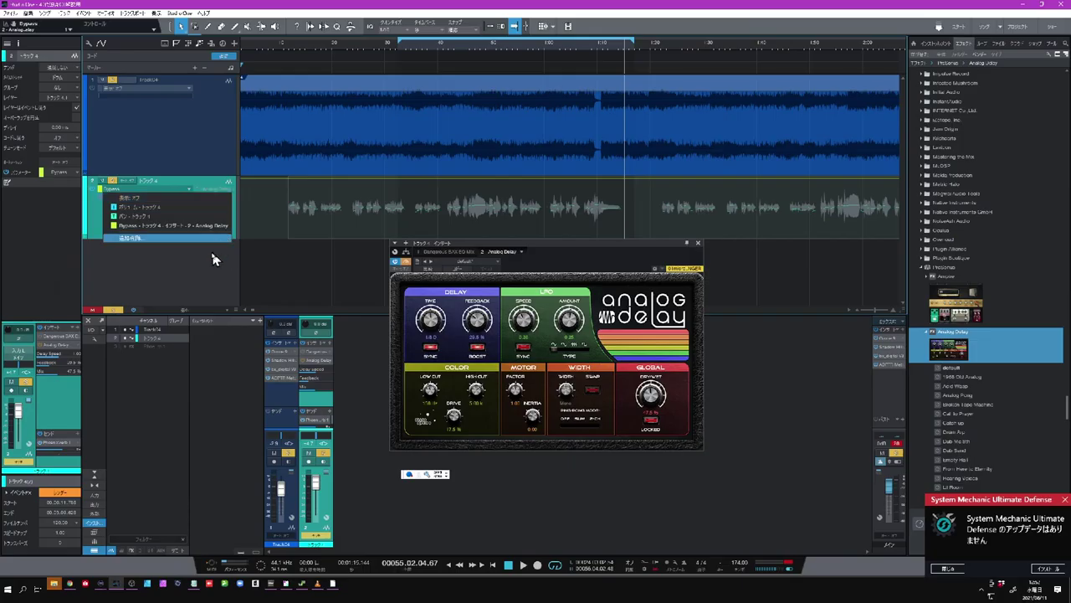
pyautogui.click(210, 267)
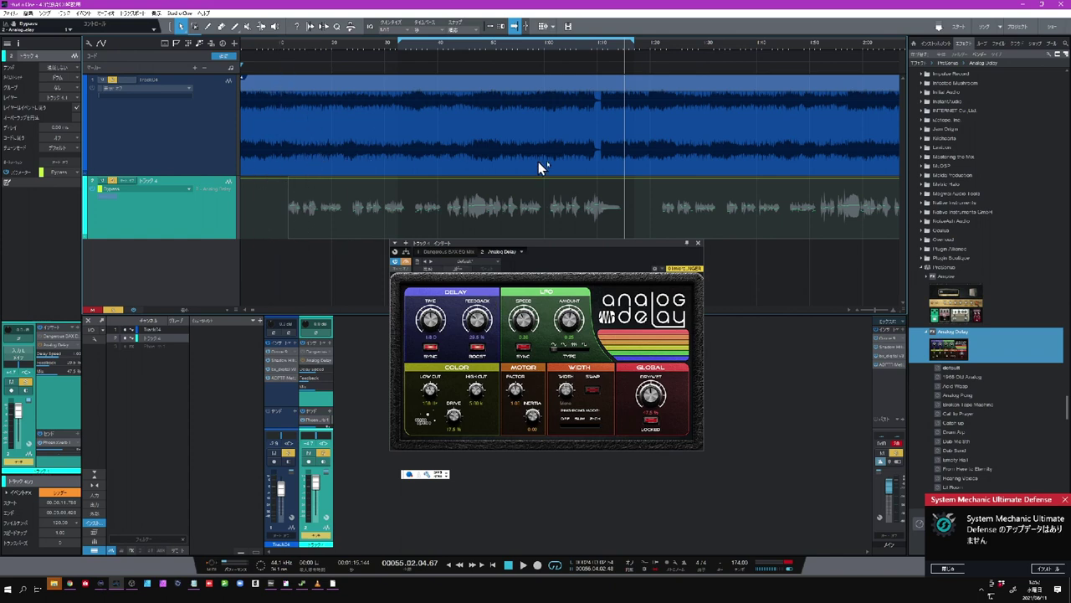
# Play the song from about 10 seconds to hear the vocal's entry with the delay's Bypass envelope in place, and stop playback.
pyautogui.click(281, 49)
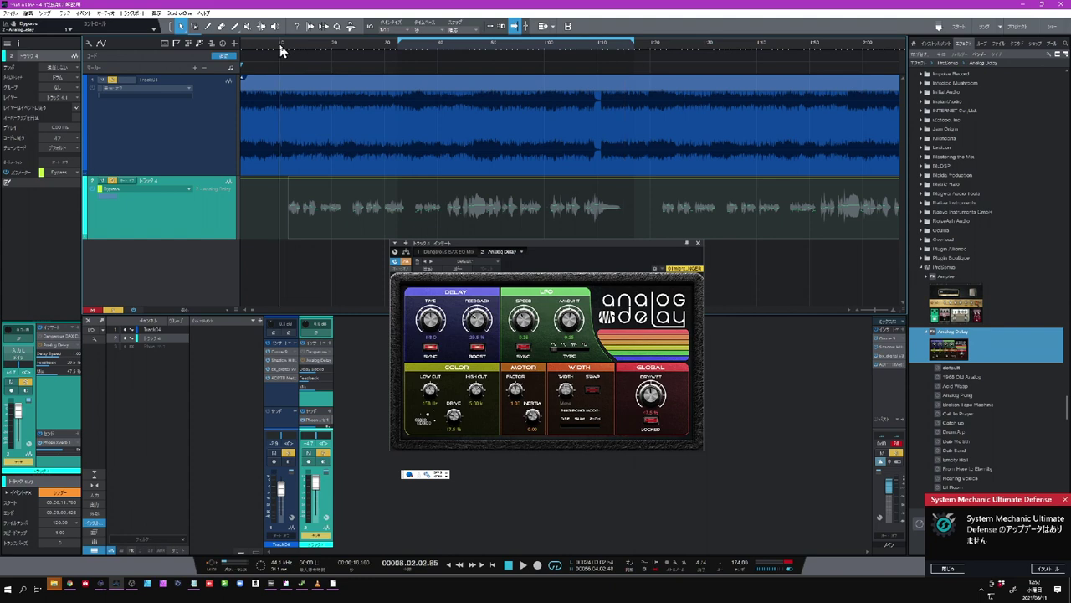
pyautogui.press('space')
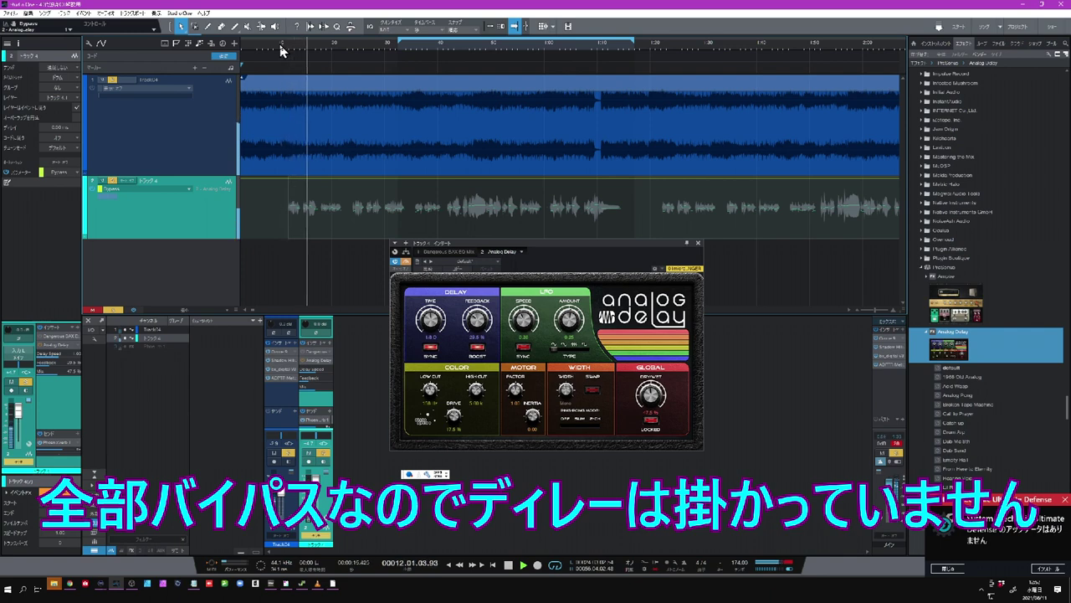
pyautogui.press('space')
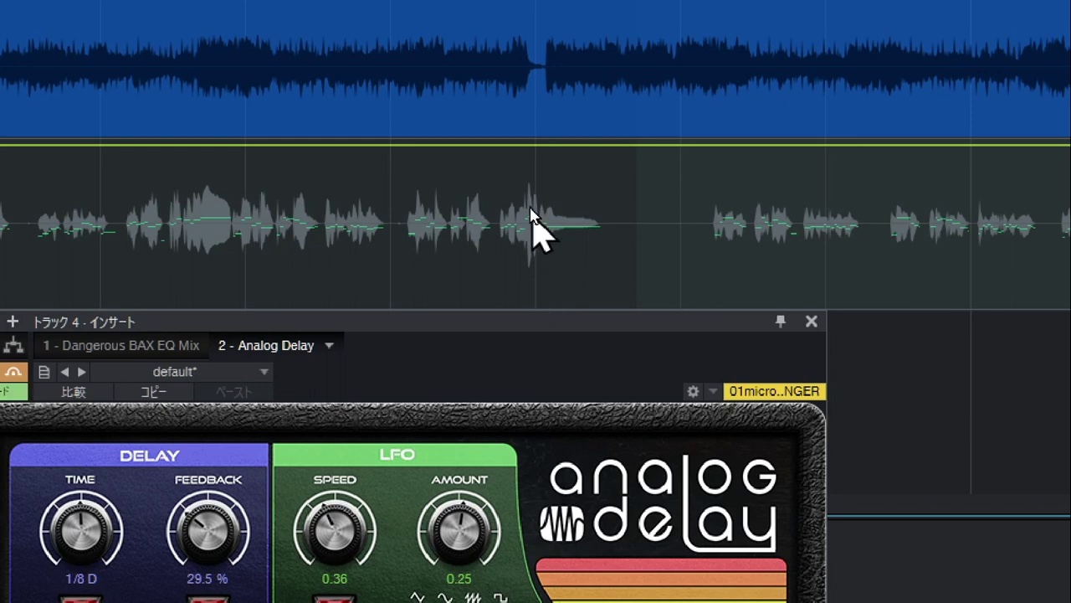
# Add points to トラック 4's Bypass envelope around the sustained phrase ending and lower the section between them so Analog Delay is active there.
pyautogui.click(523, 150)
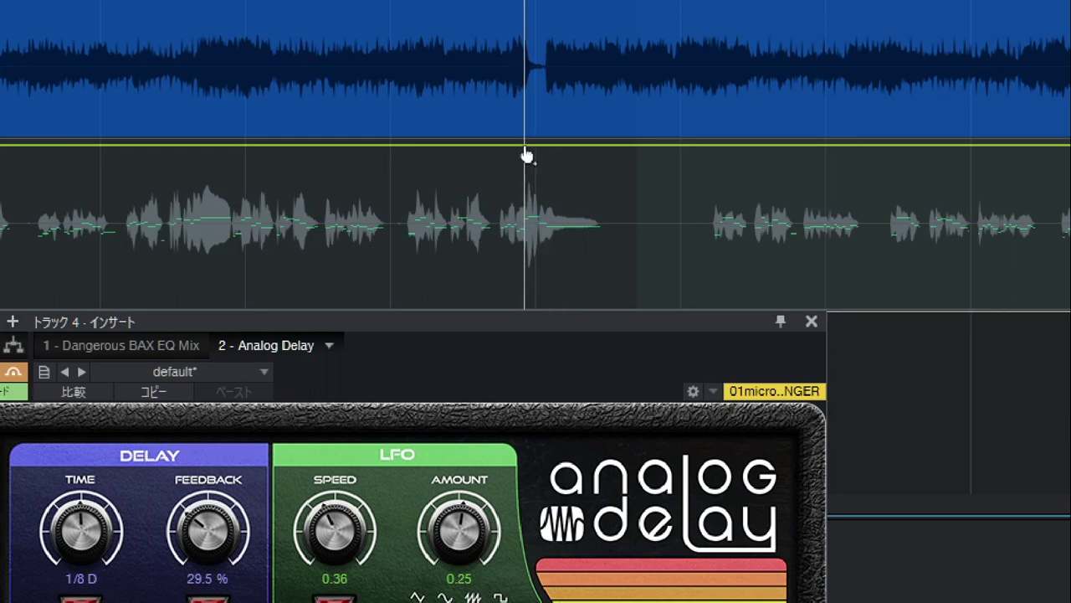
pyautogui.click(525, 151)
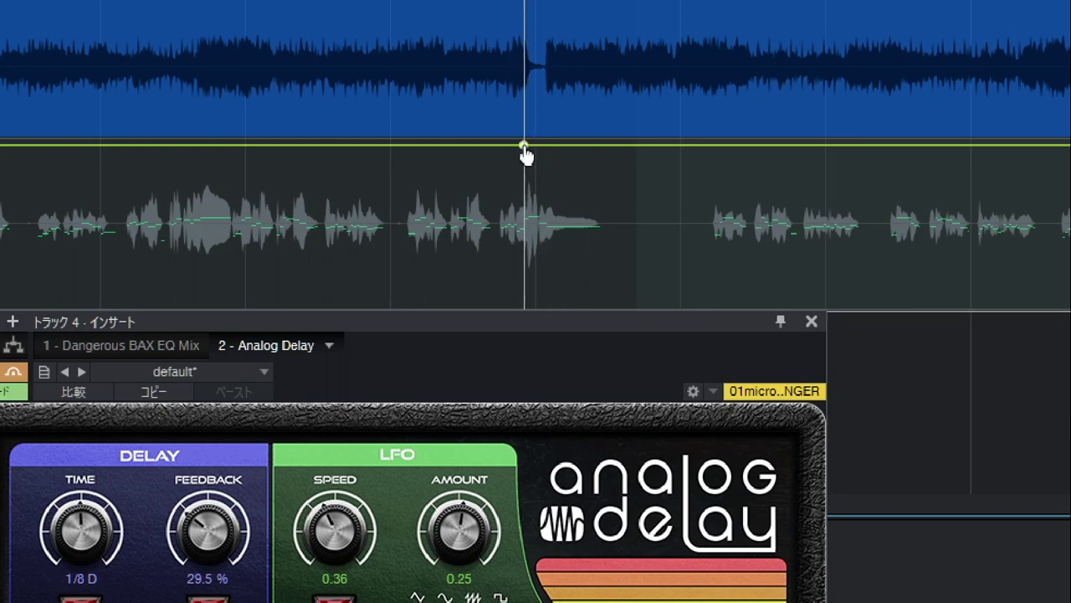
pyautogui.click(642, 156)
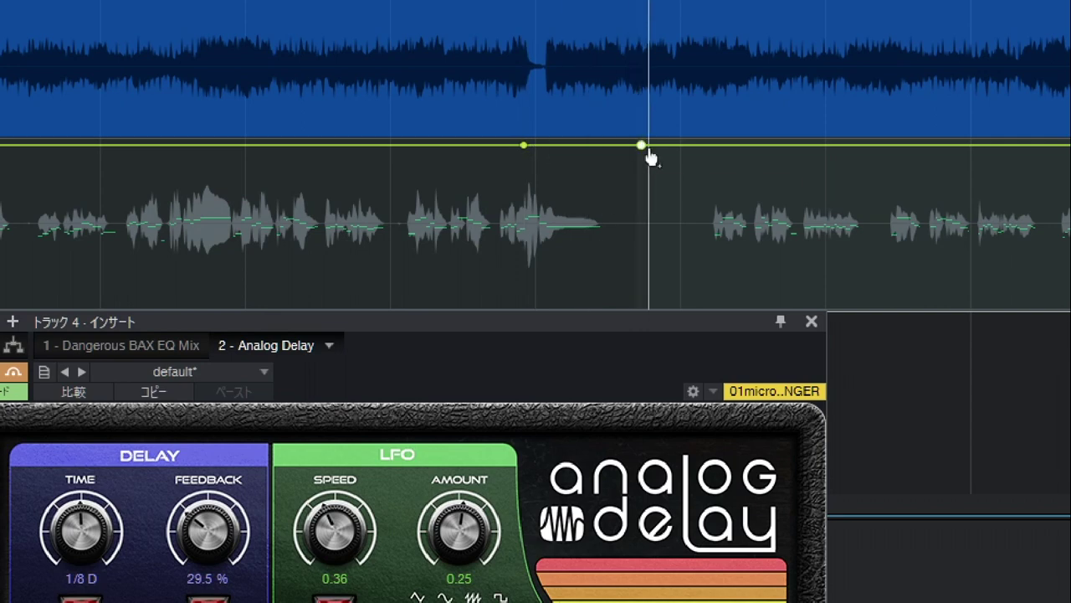
pyautogui.click(697, 155)
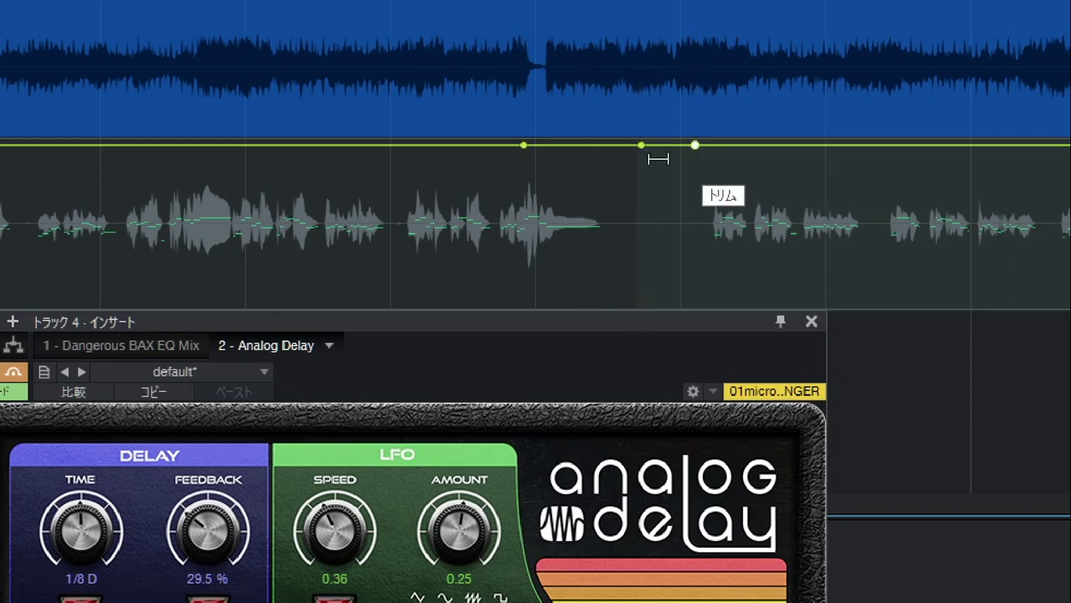
pyautogui.moveTo(641, 158); pyautogui.dragTo(522, 310)
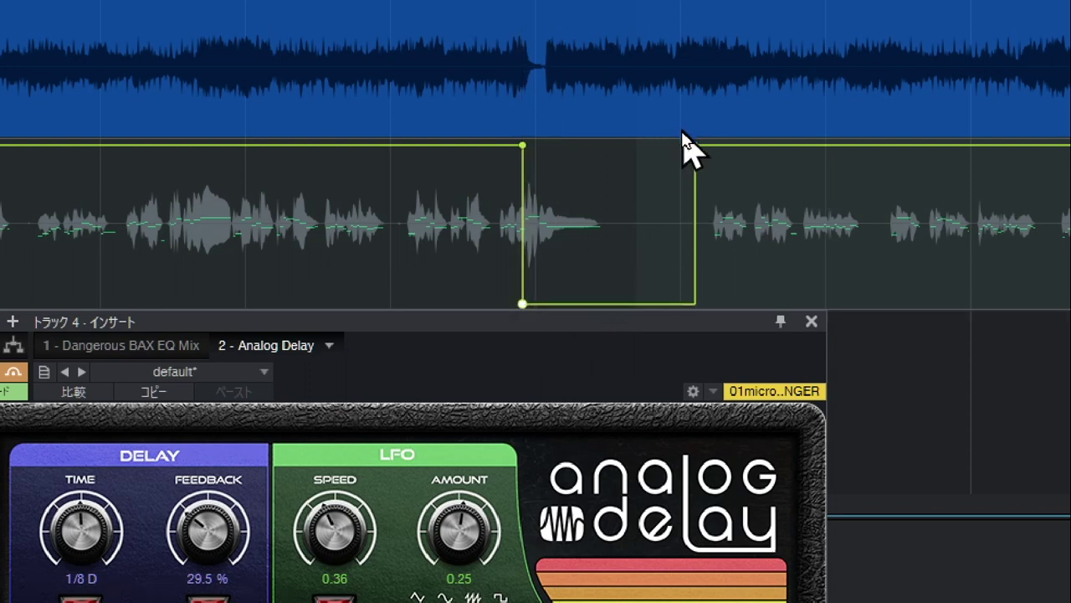
pyautogui.moveTo(695, 149); pyautogui.dragTo(610, 180)
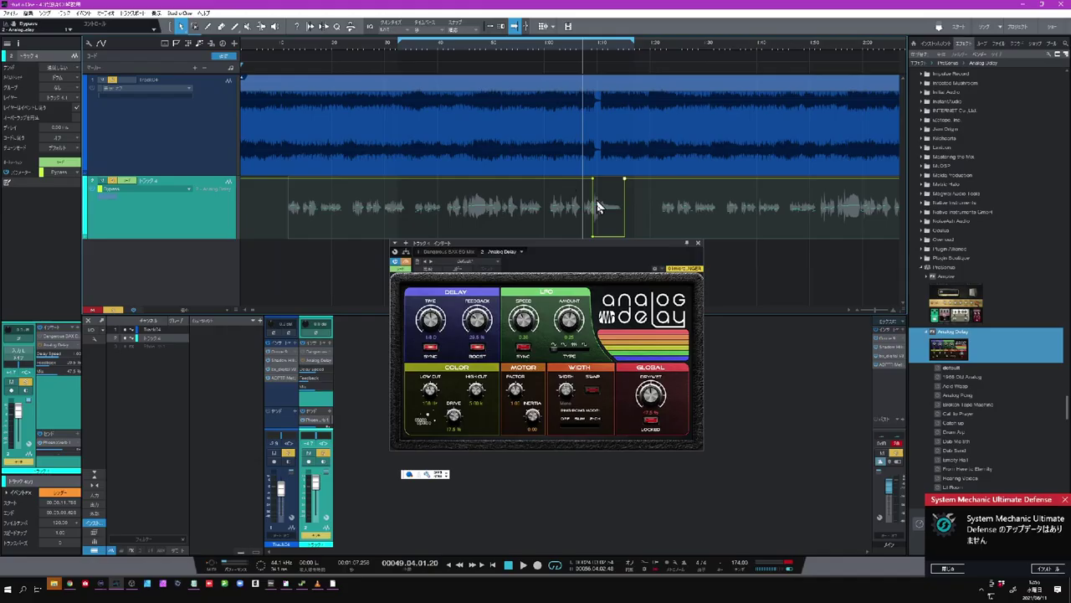
# Play the song from about 1:00 through the lowered Bypass section to hear the delay on that phrase, and stop playback.
pyautogui.click(544, 50)
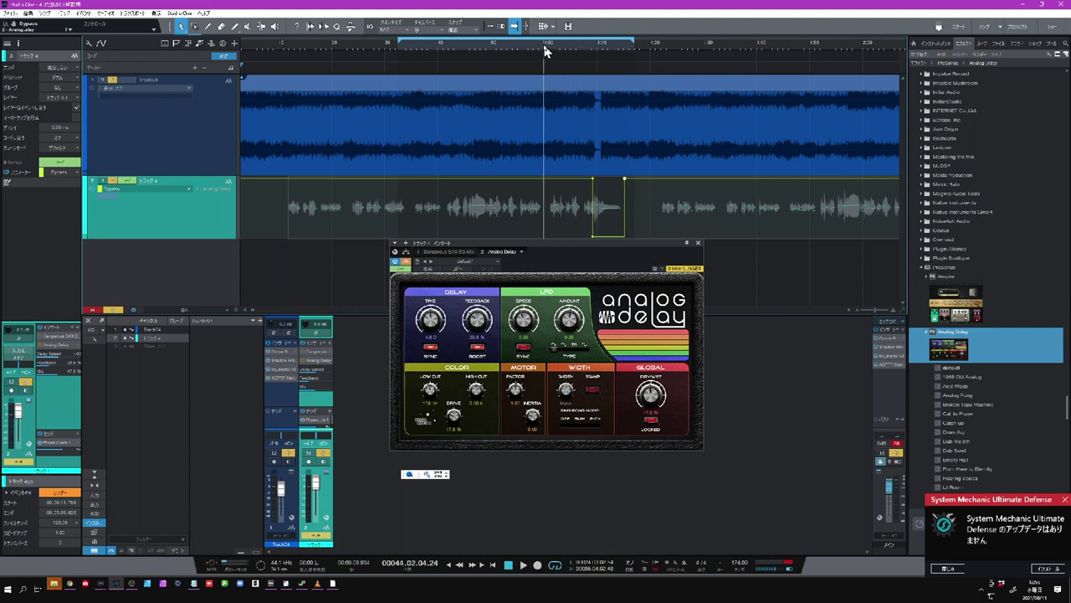
pyautogui.press('space')
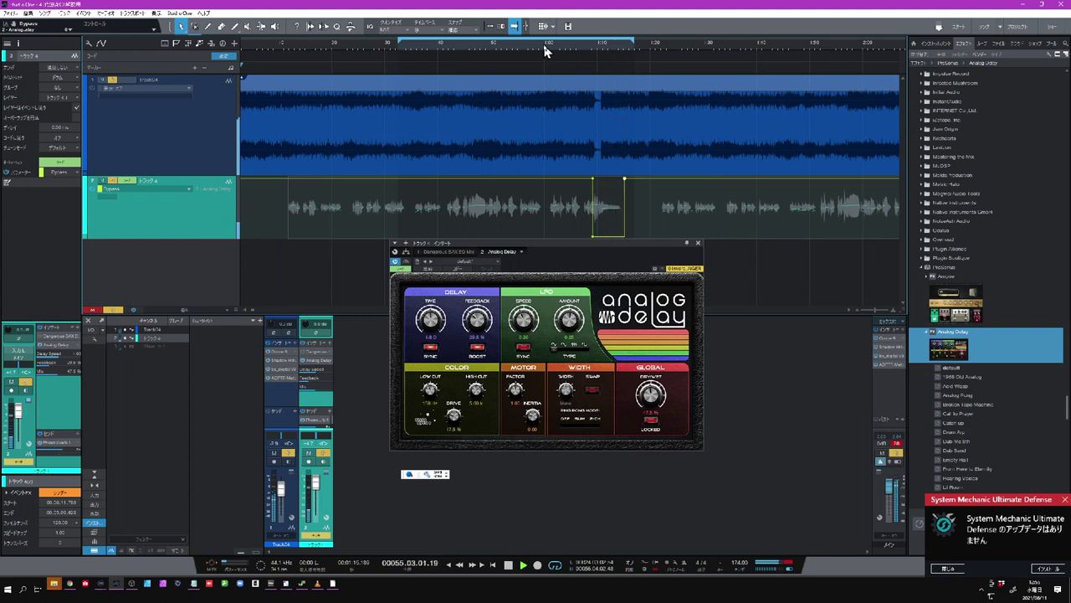
pyautogui.press('space')
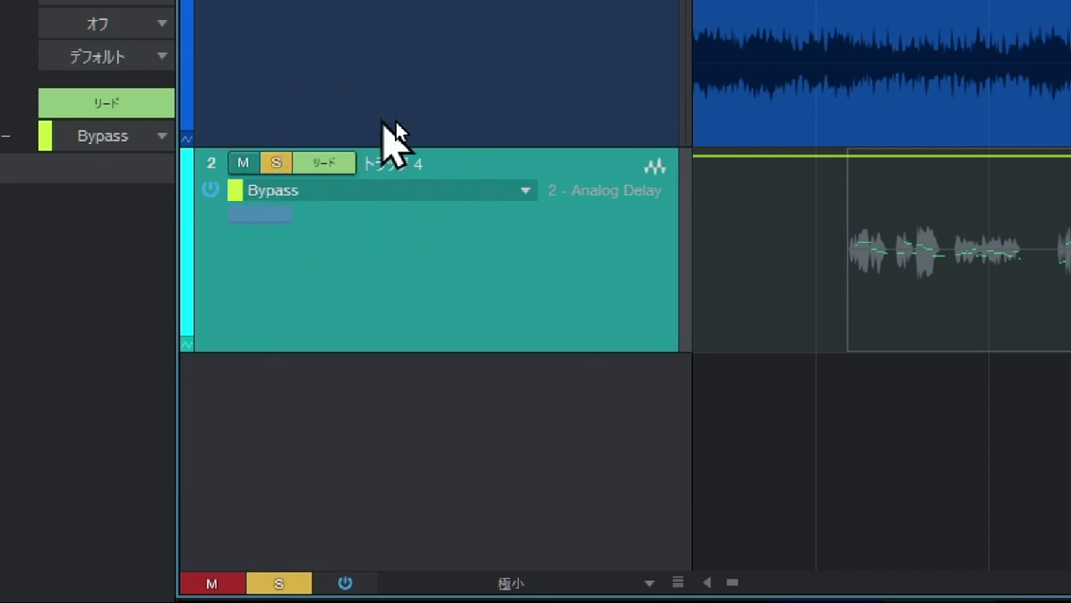
# Switch トラック 4's automation mode to オート: オフ and return it to リード.
pyautogui.click(339, 163)
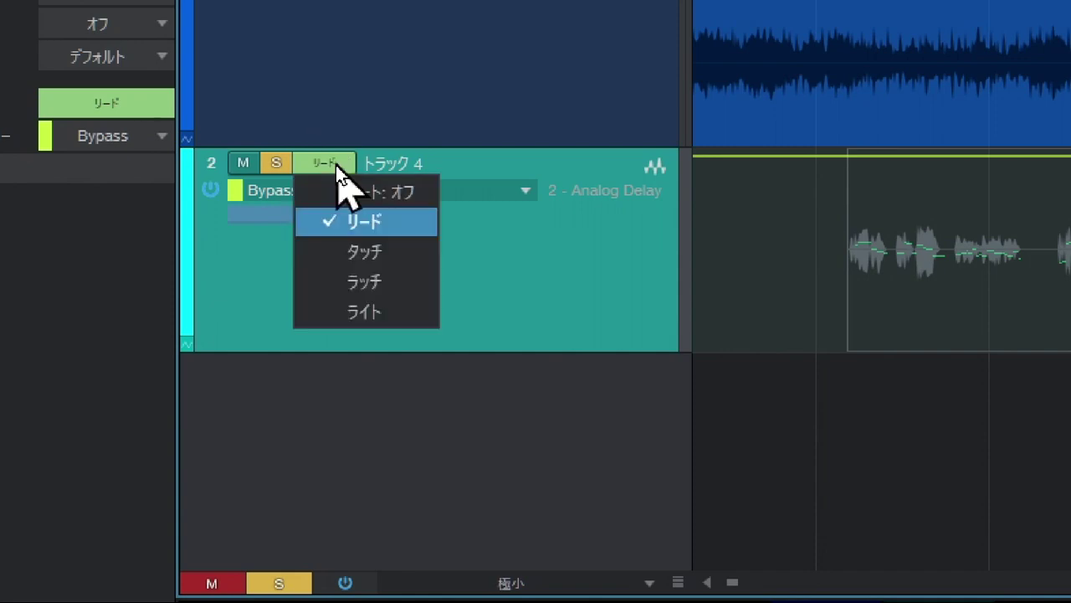
pyautogui.click(337, 191)
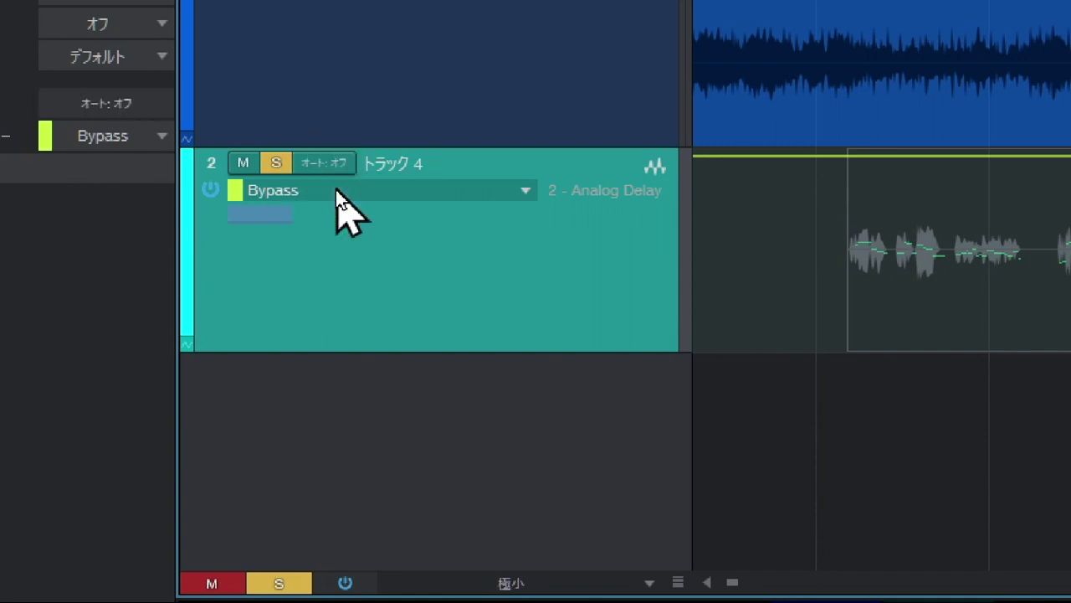
pyautogui.click(333, 164)
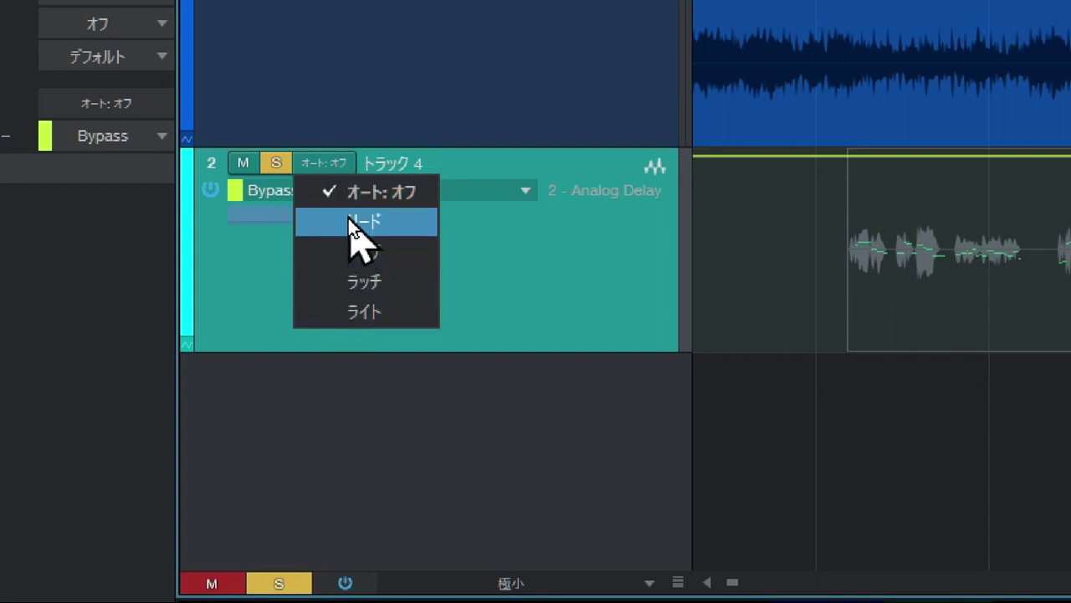
pyautogui.click(352, 222)
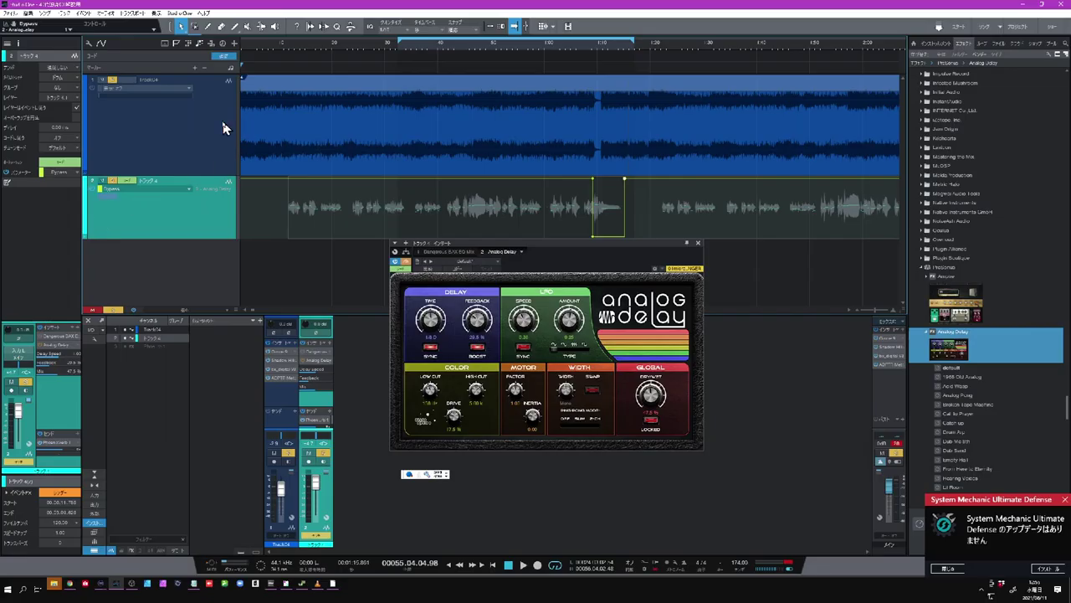
# Open Track04's bx_digital V3 insert, set EQ Band HMF 1 Gain to -4.4 dB, and move the plug-in window near the touched-parameter display.
pyautogui.click(200, 143)
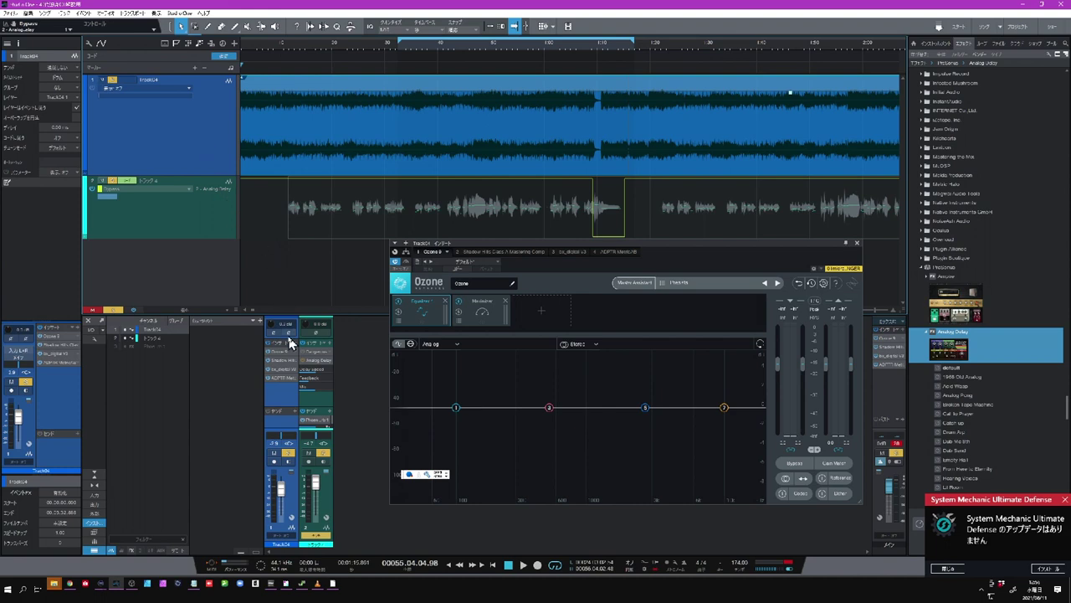
pyautogui.click(284, 369)
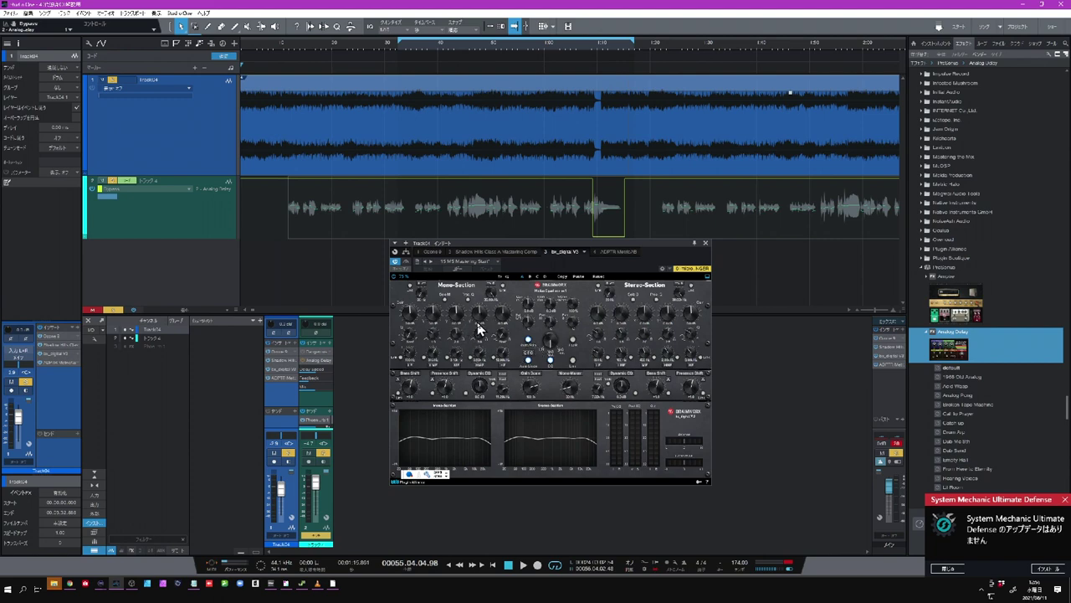
pyautogui.moveTo(481, 323); pyautogui.dragTo(471, 326)
pyautogui.moveTo(490, 246); pyautogui.dragTo(326, 182)
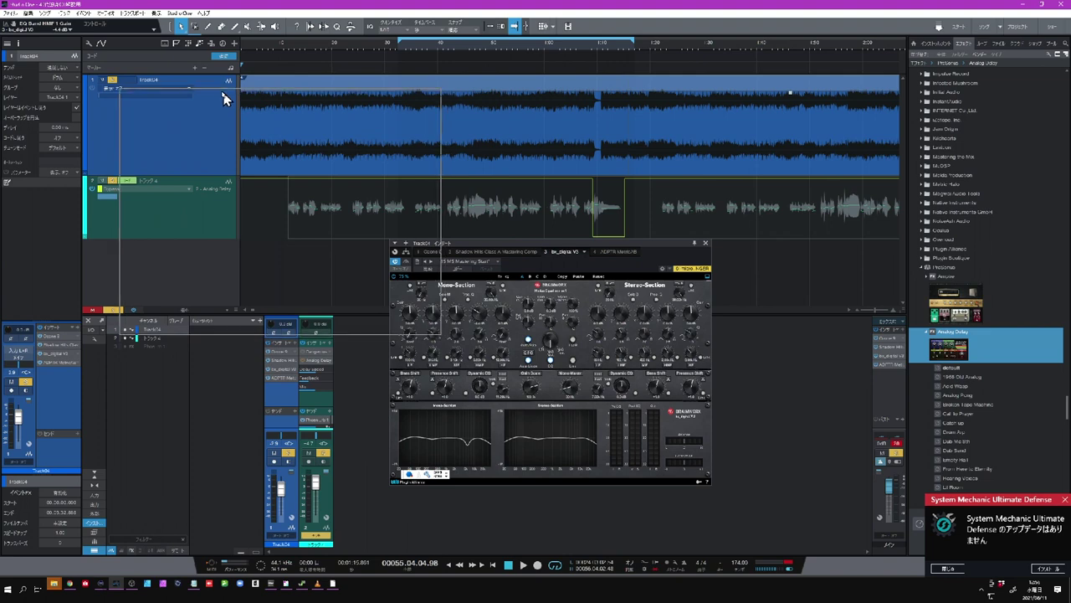
pyautogui.moveTo(187, 59); pyautogui.dragTo(187, 60)
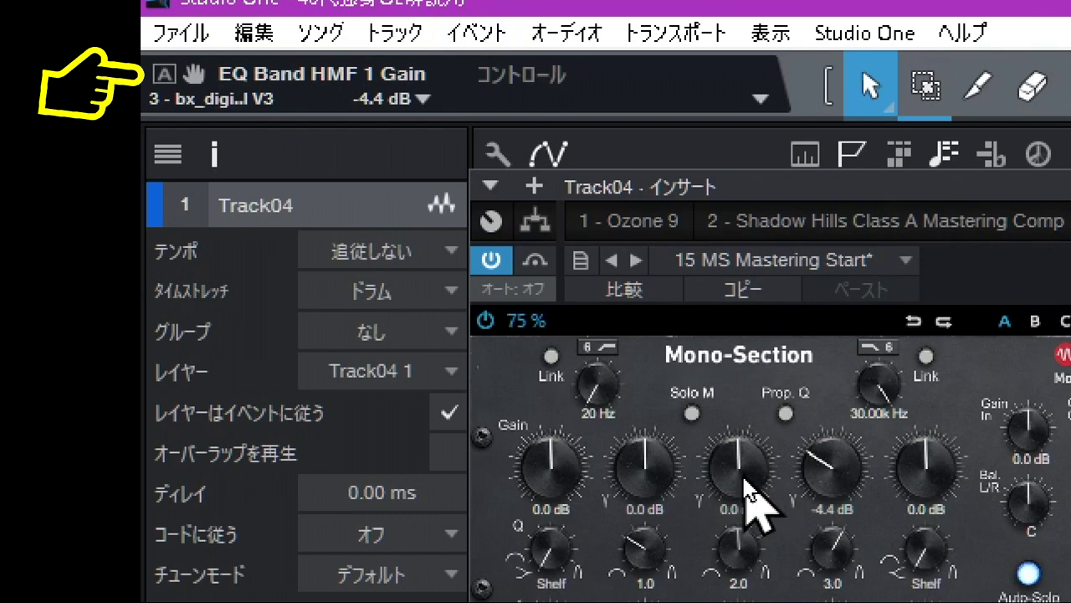
# Set bx_digital V3's Mono-Section gains to +3.5 dB for MF, +2.7 dB for LMF and +3.5 dB for LF.
pyautogui.moveTo(742, 498); pyautogui.dragTo(753, 467)
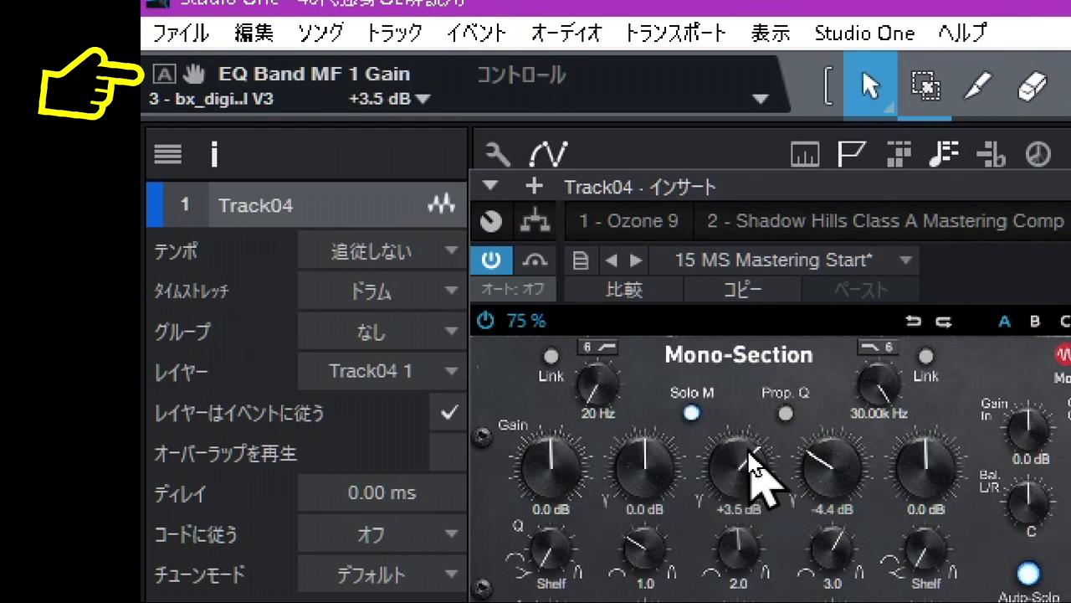
pyautogui.click(630, 467)
pyautogui.moveTo(628, 456); pyautogui.dragTo(641, 449)
pyautogui.moveTo(534, 465); pyautogui.dragTo(545, 449)
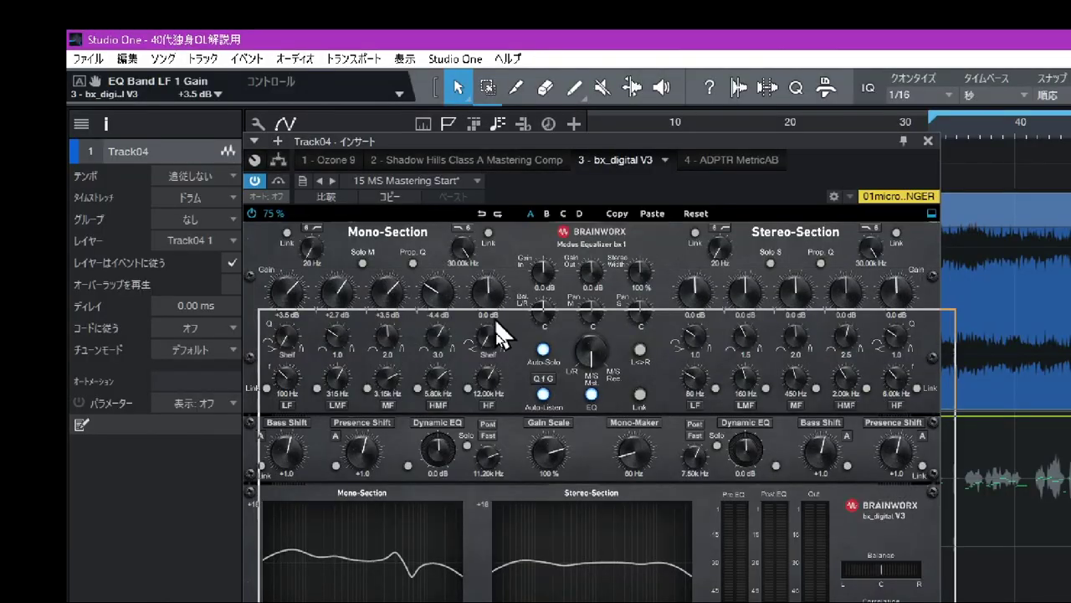
# Move the plug-in window off the tracks and create an EQ Band LF 1 Gain automation envelope on Track04 from the touched-parameter display.
pyautogui.moveTo(496, 320); pyautogui.dragTo(757, 594)
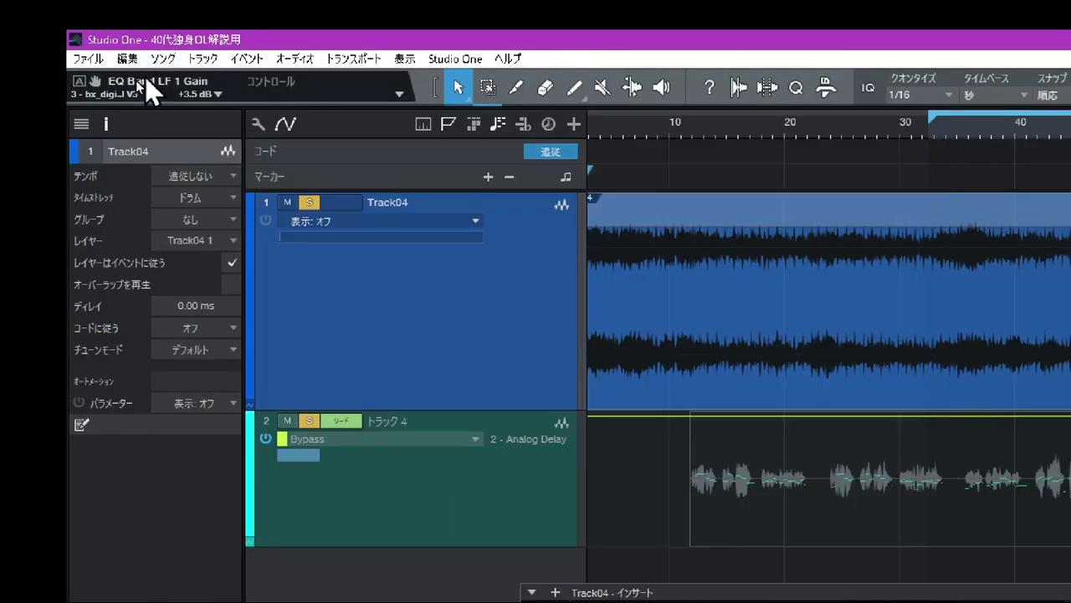
pyautogui.moveTo(96, 84); pyautogui.dragTo(758, 297)
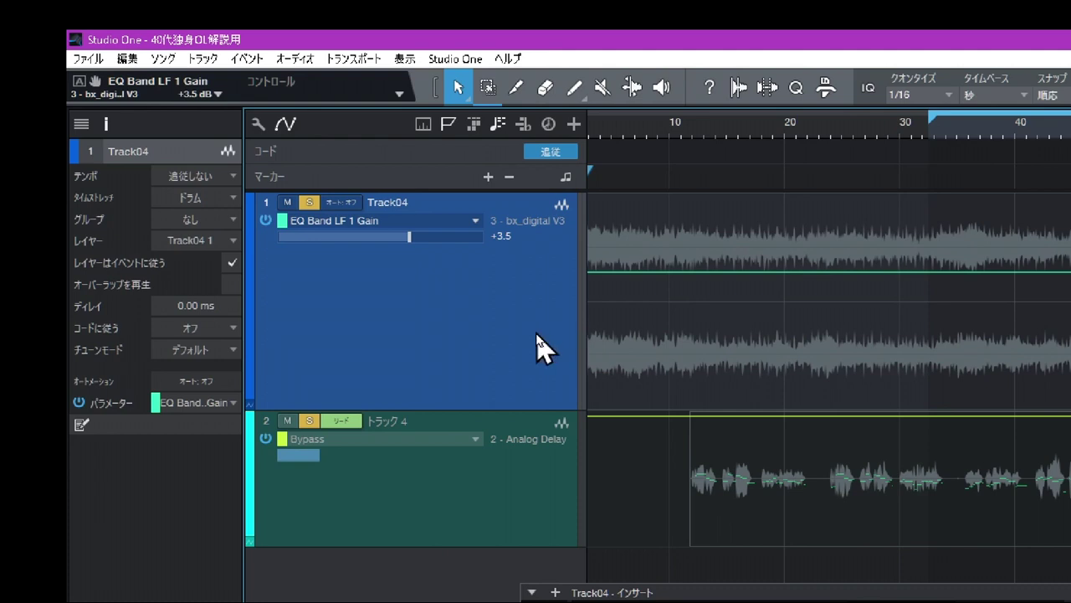
# Expand Track04's automation envelopes into separate lanes, make the EQ Band LF 1 Gain lane taller, and collapse the envelopes.
pyautogui.rightClick(473, 282)
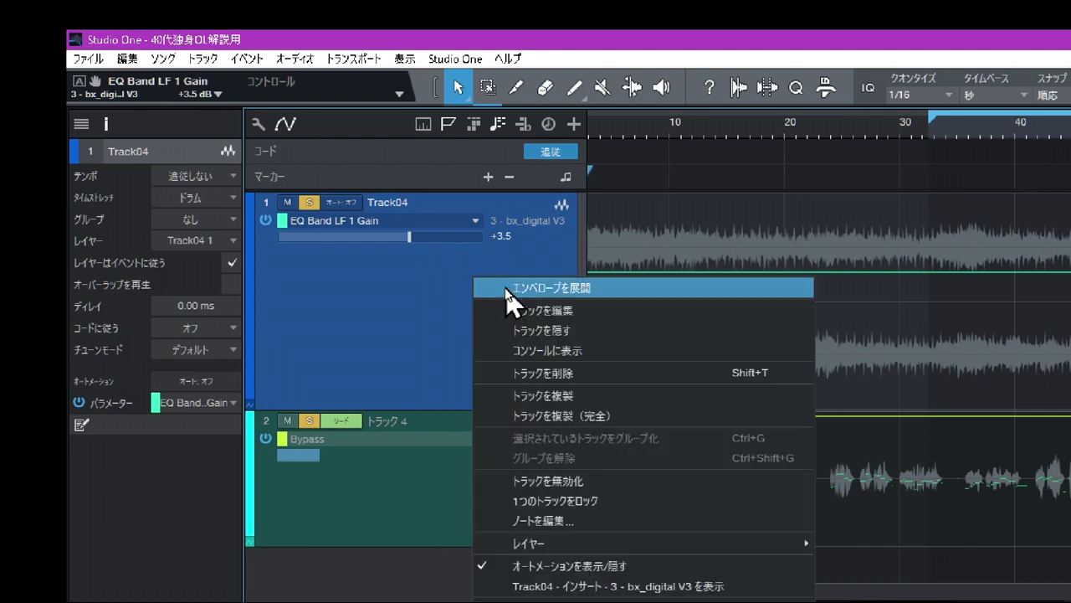
pyautogui.click(506, 289)
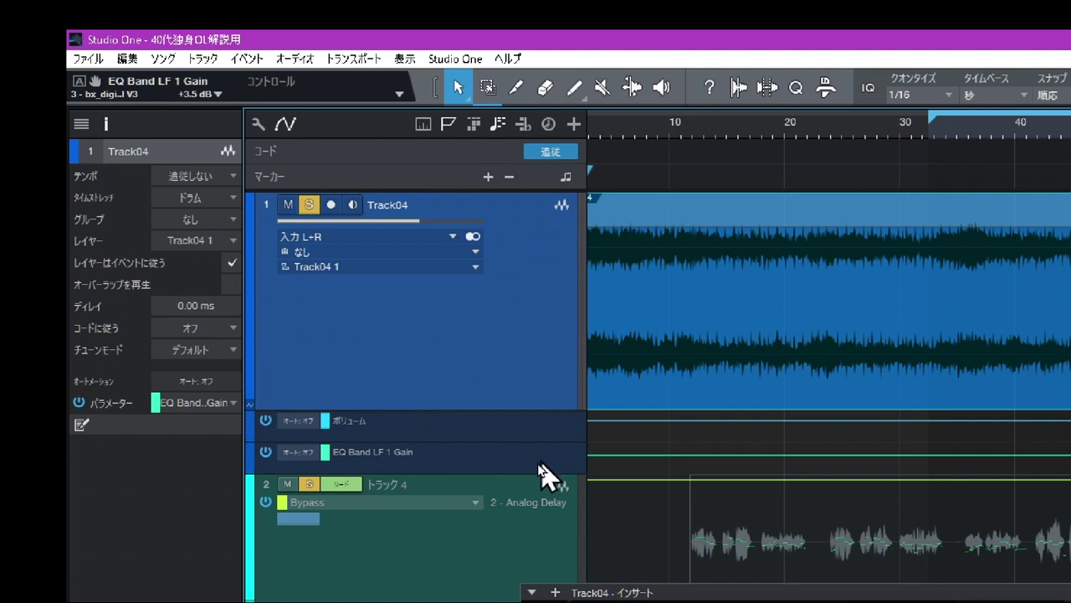
pyautogui.moveTo(490, 473); pyautogui.dragTo(491, 536)
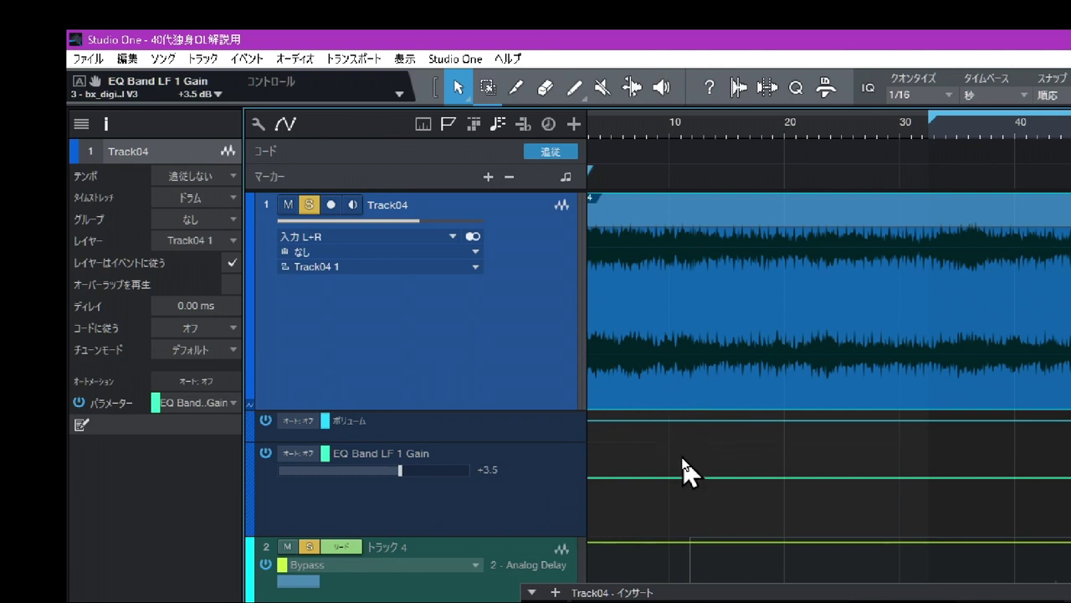
pyautogui.rightClick(518, 423)
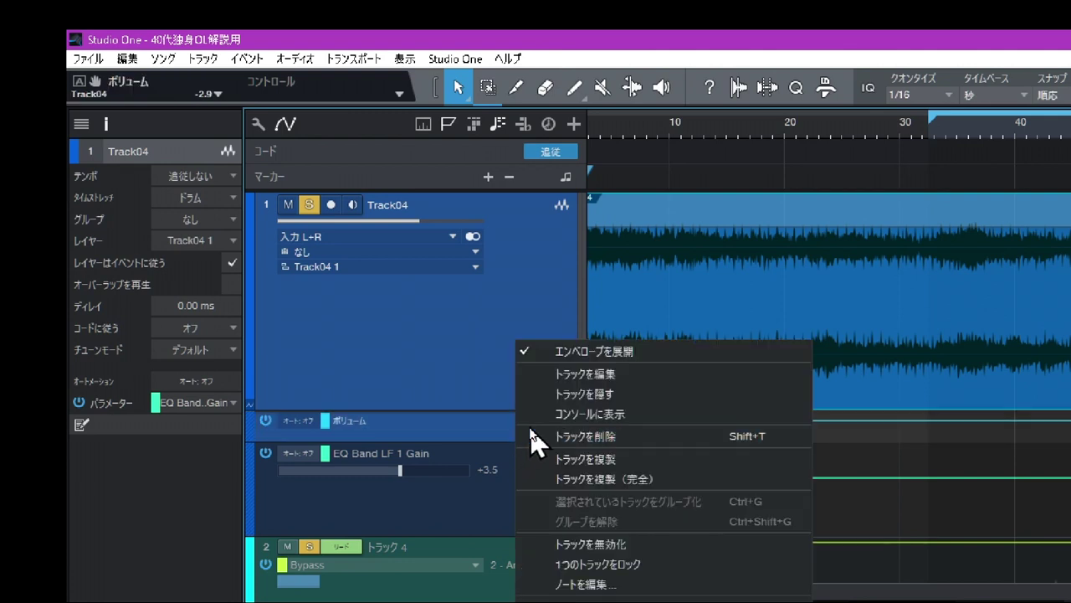
pyautogui.click(531, 352)
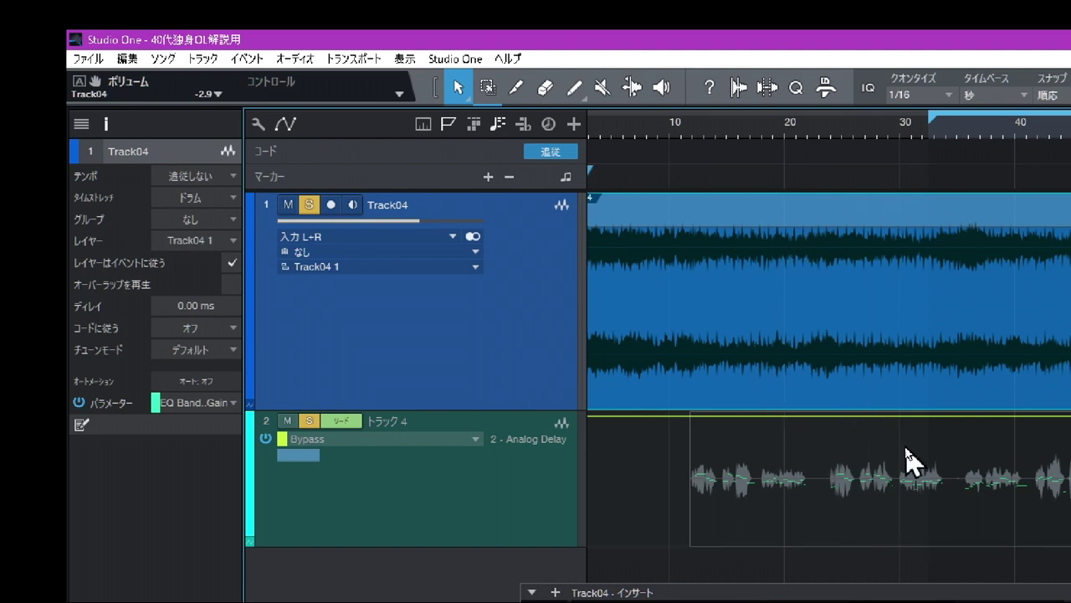